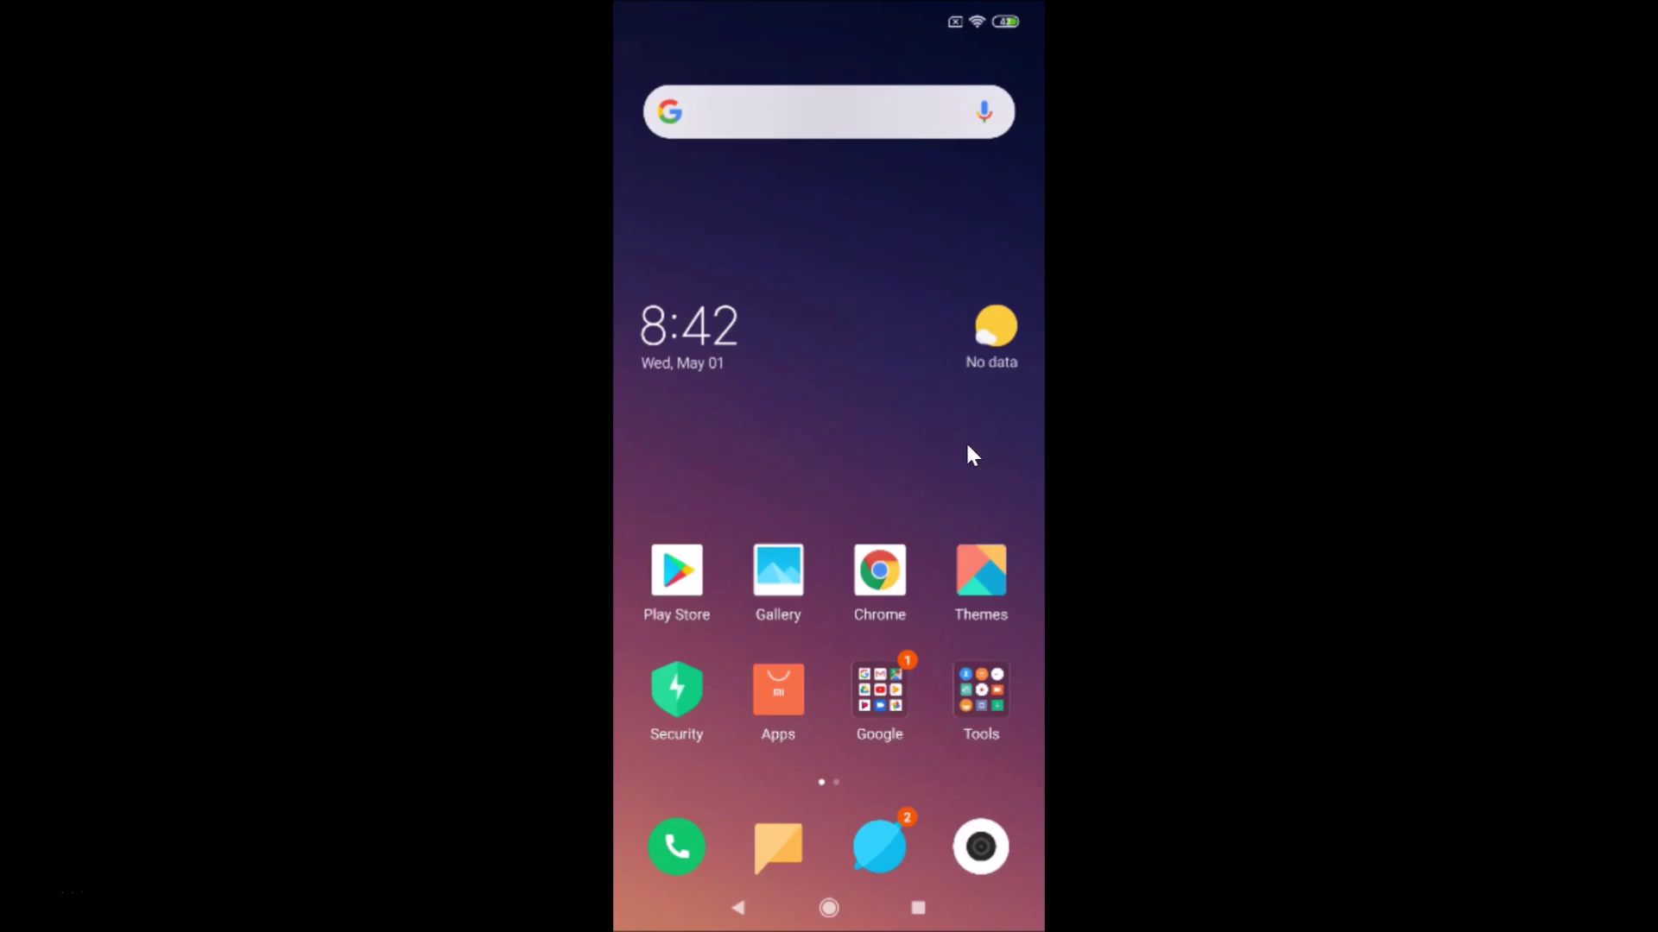
- Swipe to the second home-screen page and launch the Settings app
drag(965, 440, 708, 436)
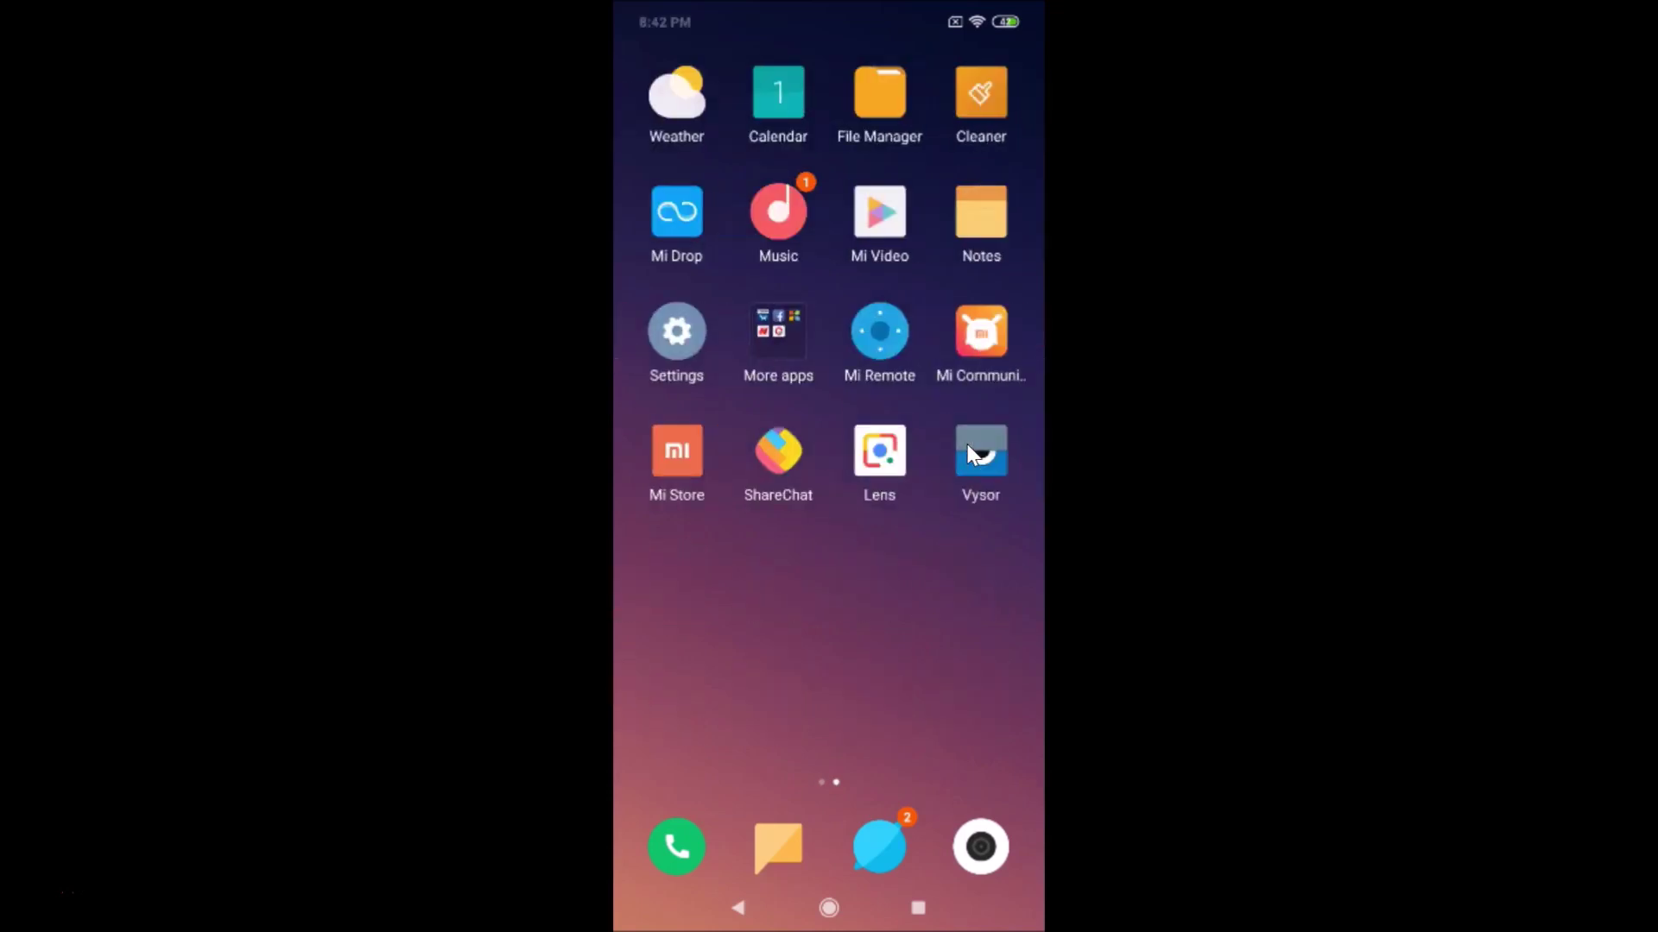
click(687, 331)
click(739, 194)
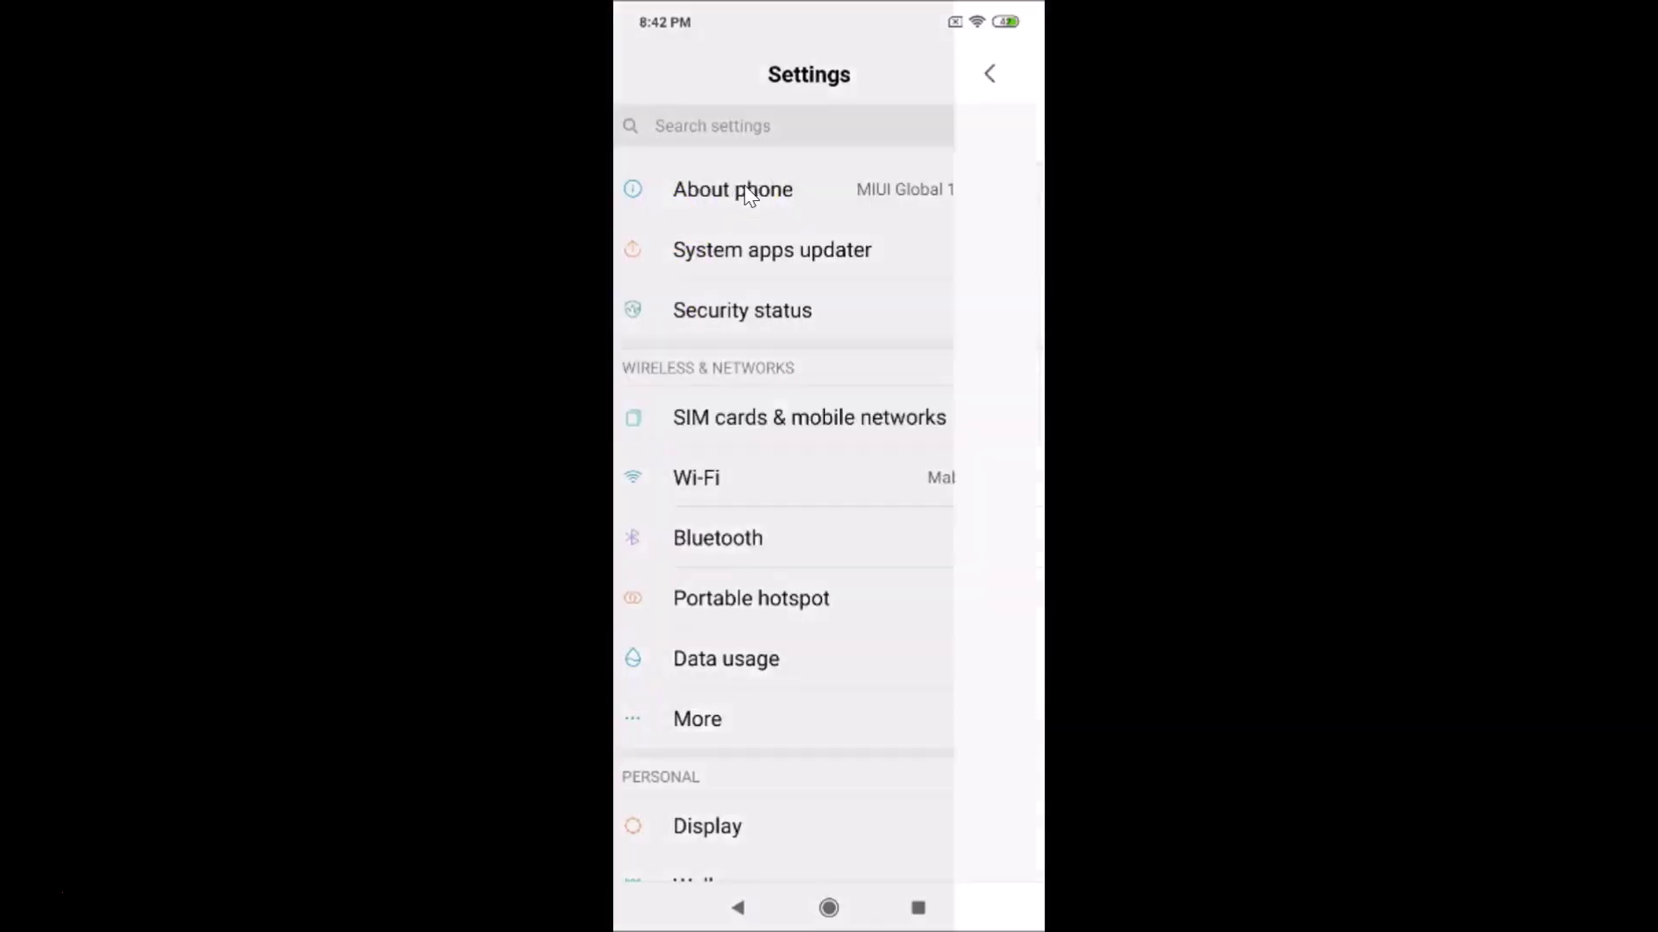
click(771, 446)
click(743, 486)
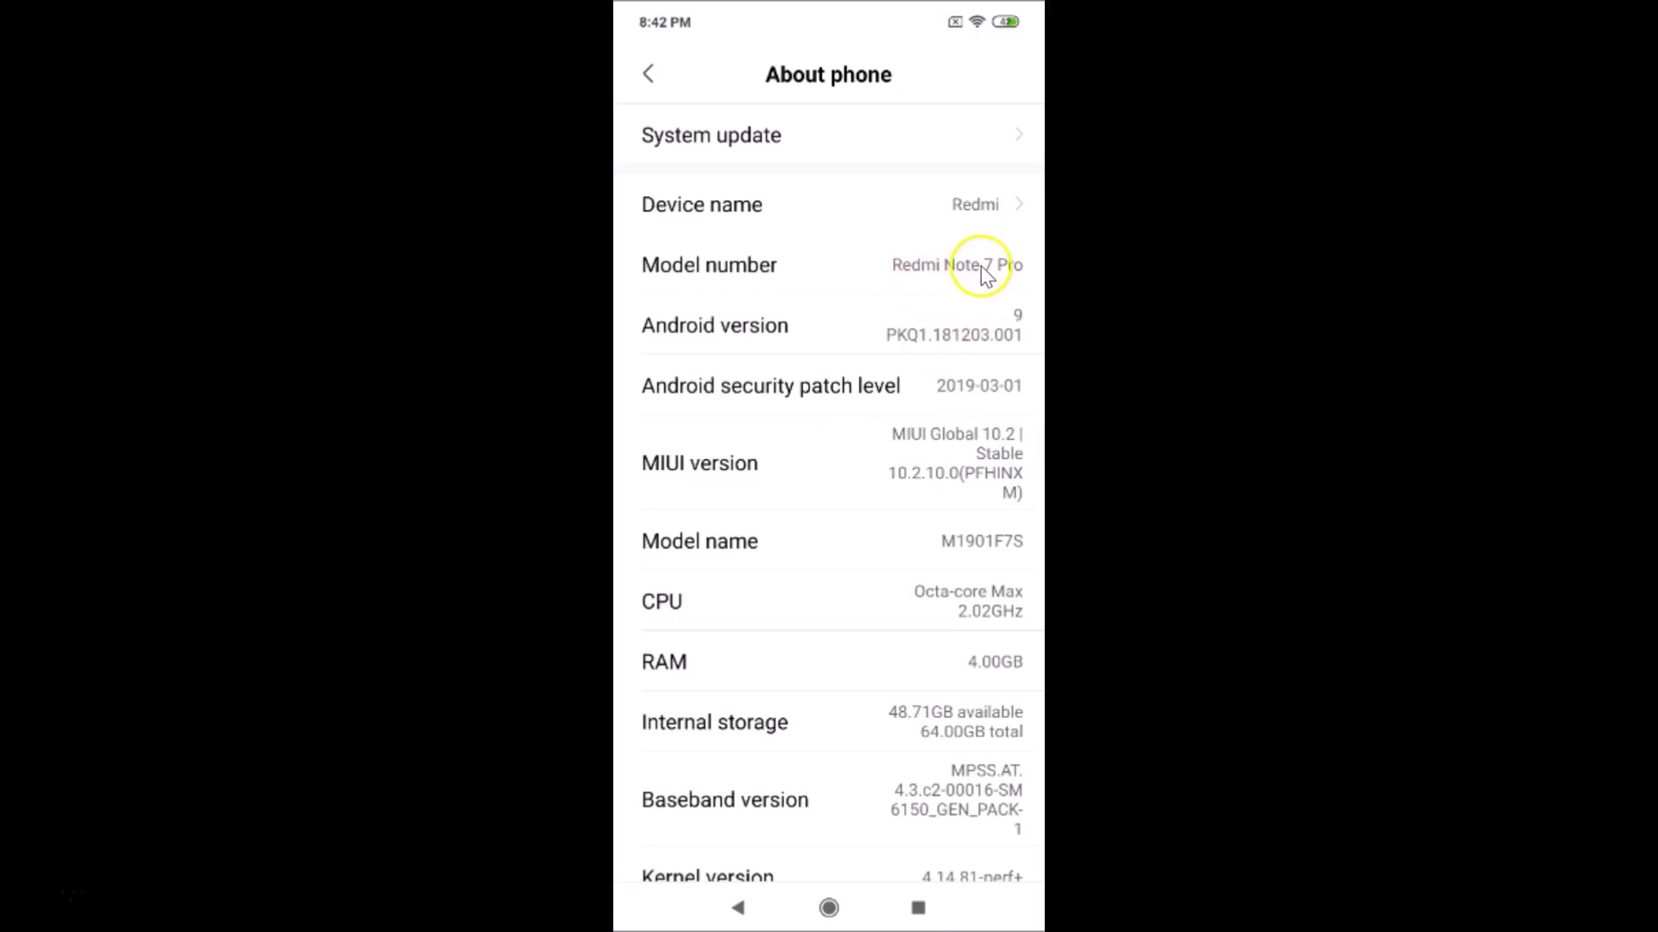
click(659, 91)
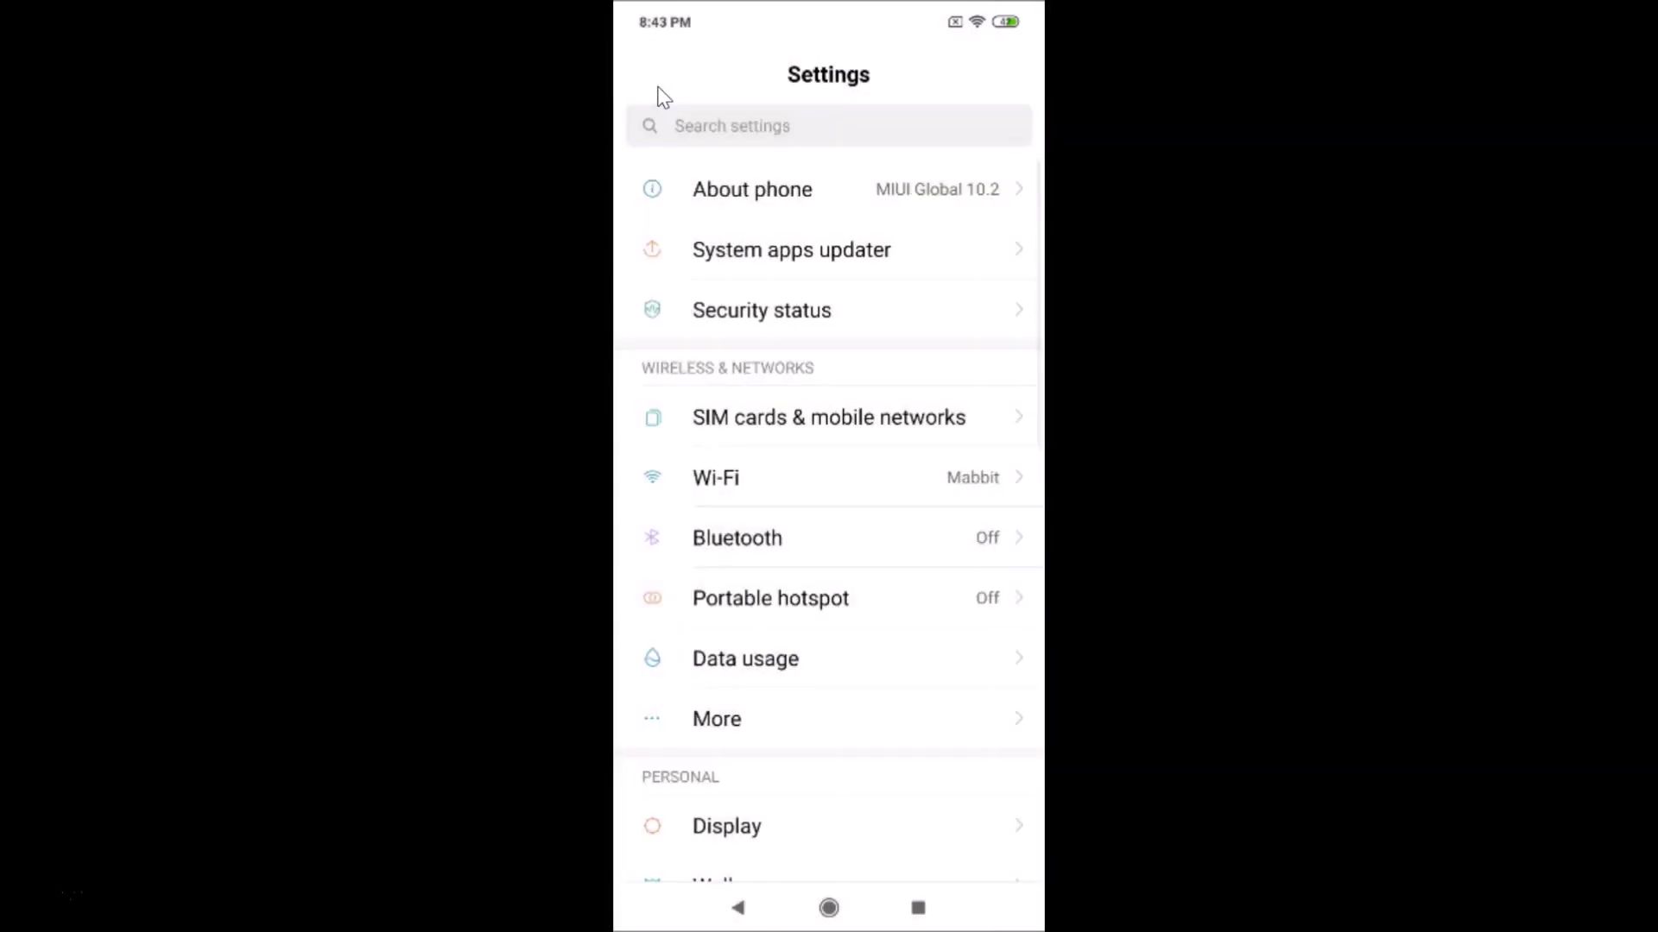
key(Home)
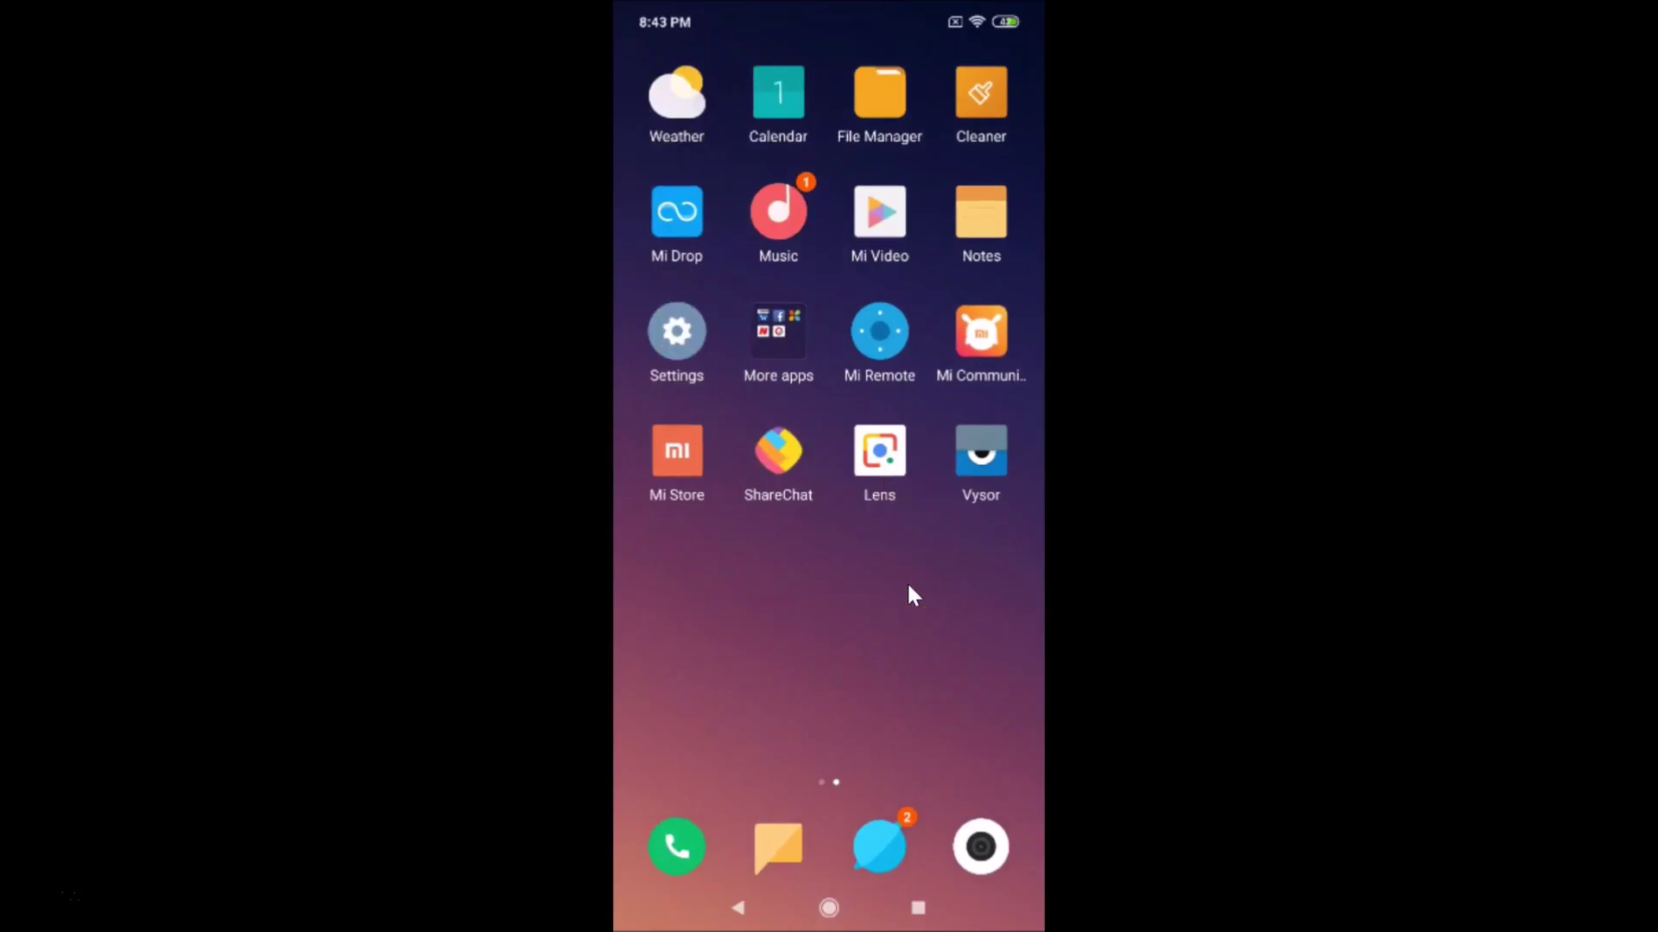
key(Home)
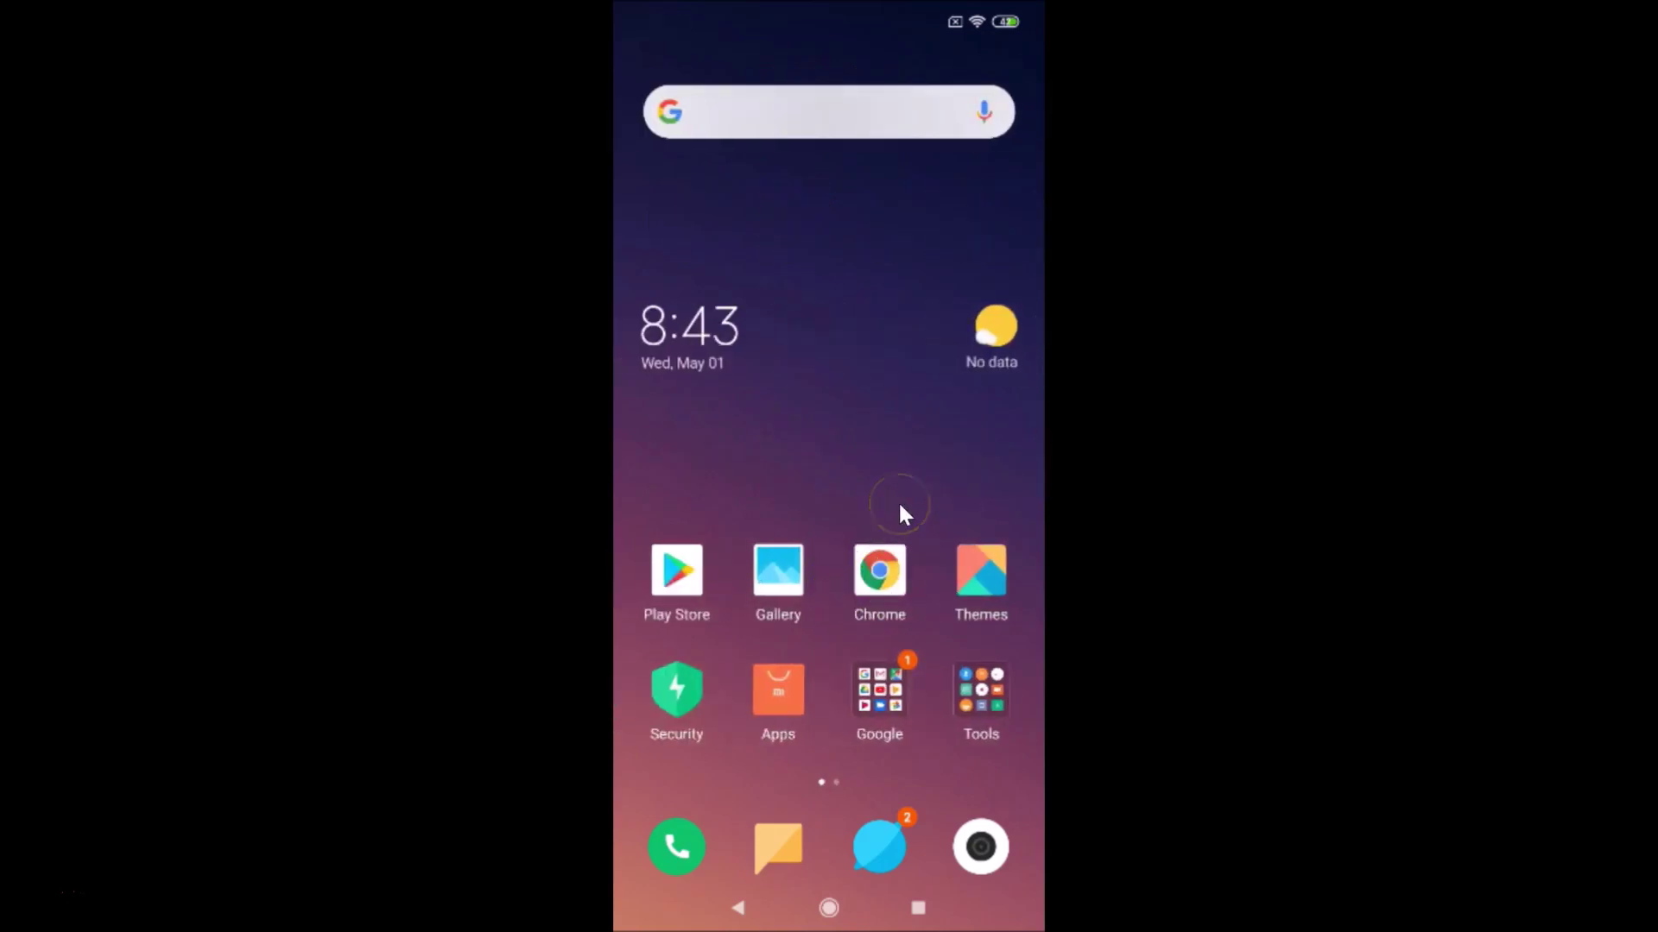
scroll(902, 514, down, 1)
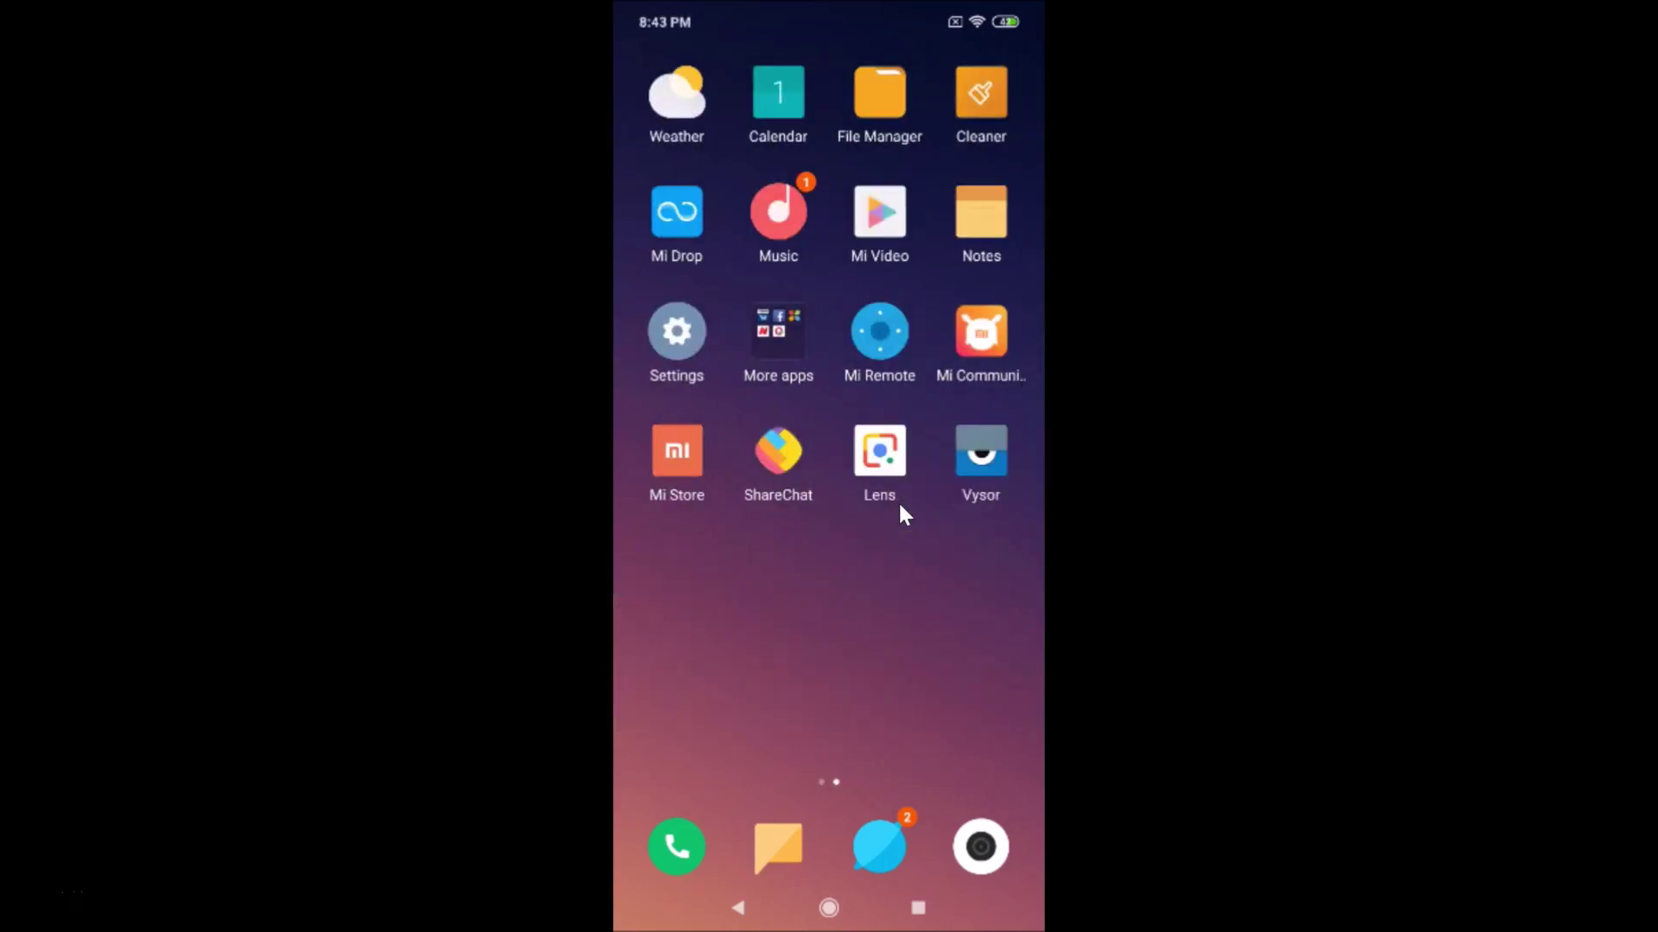
click(680, 333)
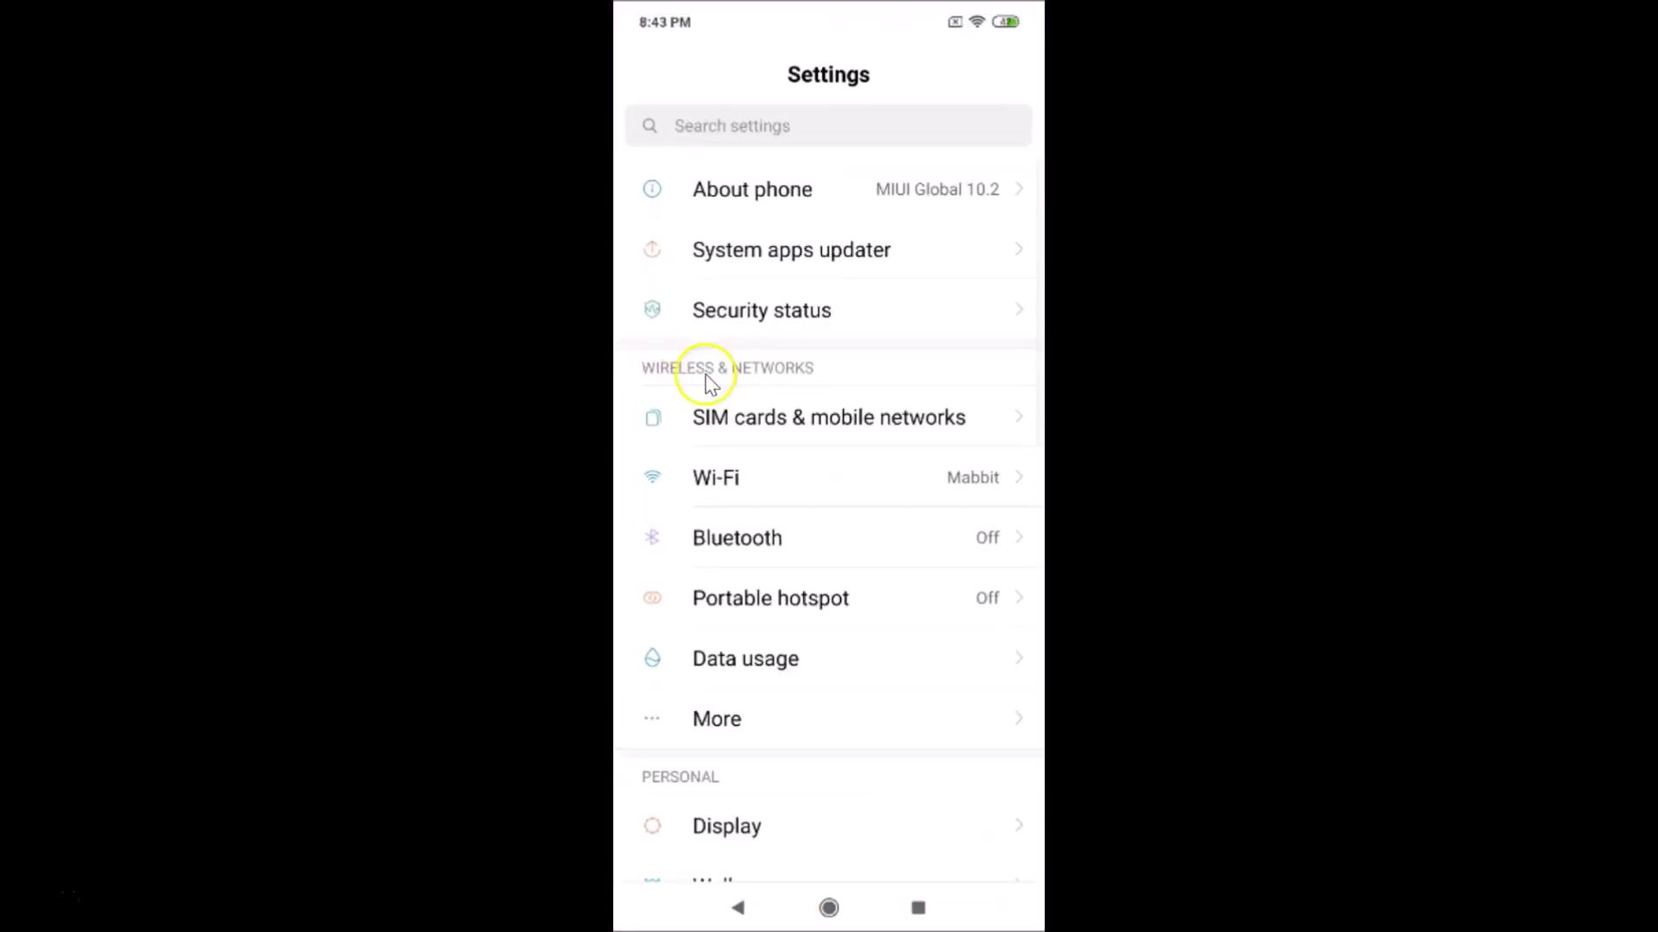
- Navigate Settings > Additional settings > Accessibility and open the Display size page
click(796, 476)
scroll(797, 475, down, 8)
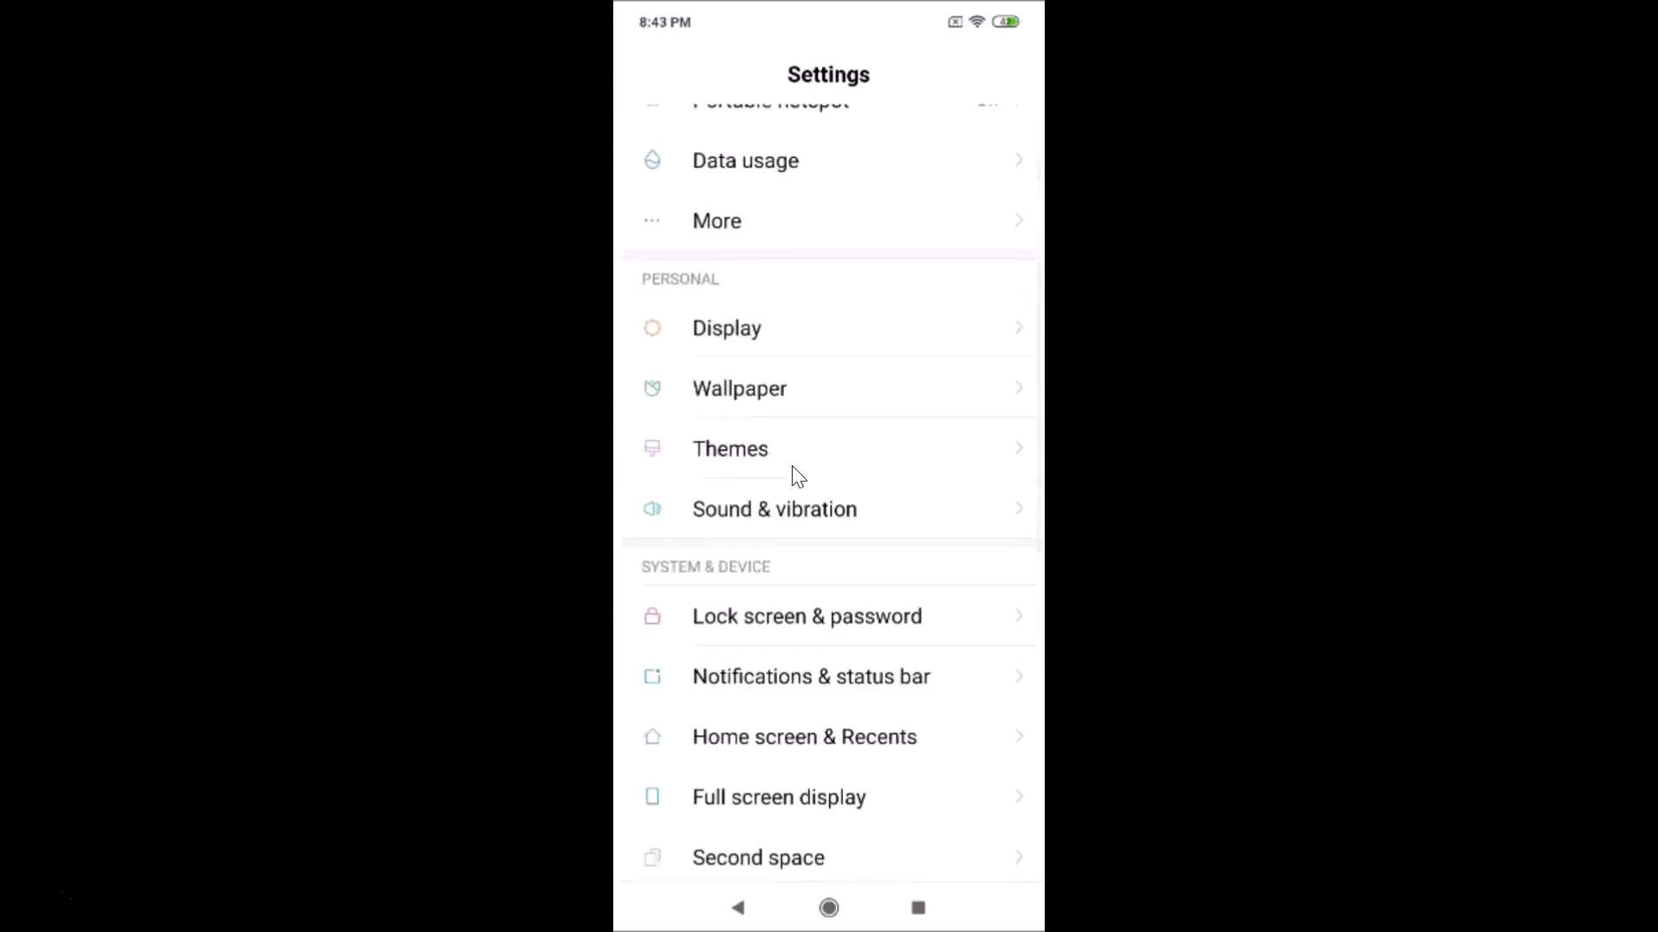
scroll(796, 475, down, 5)
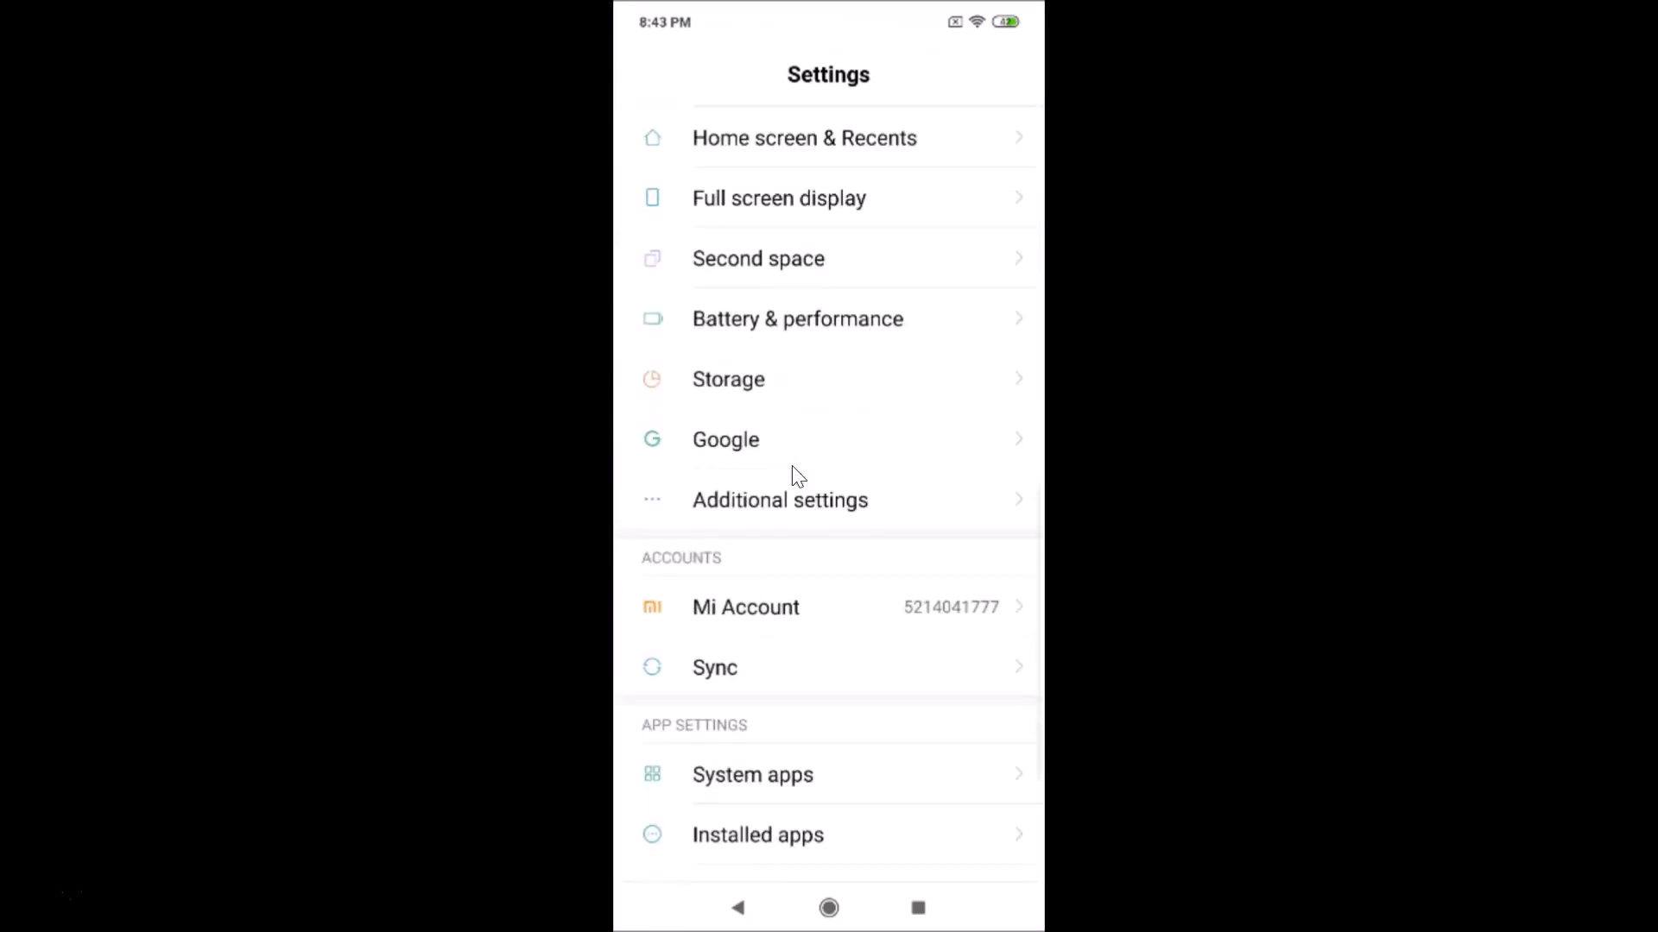
click(768, 513)
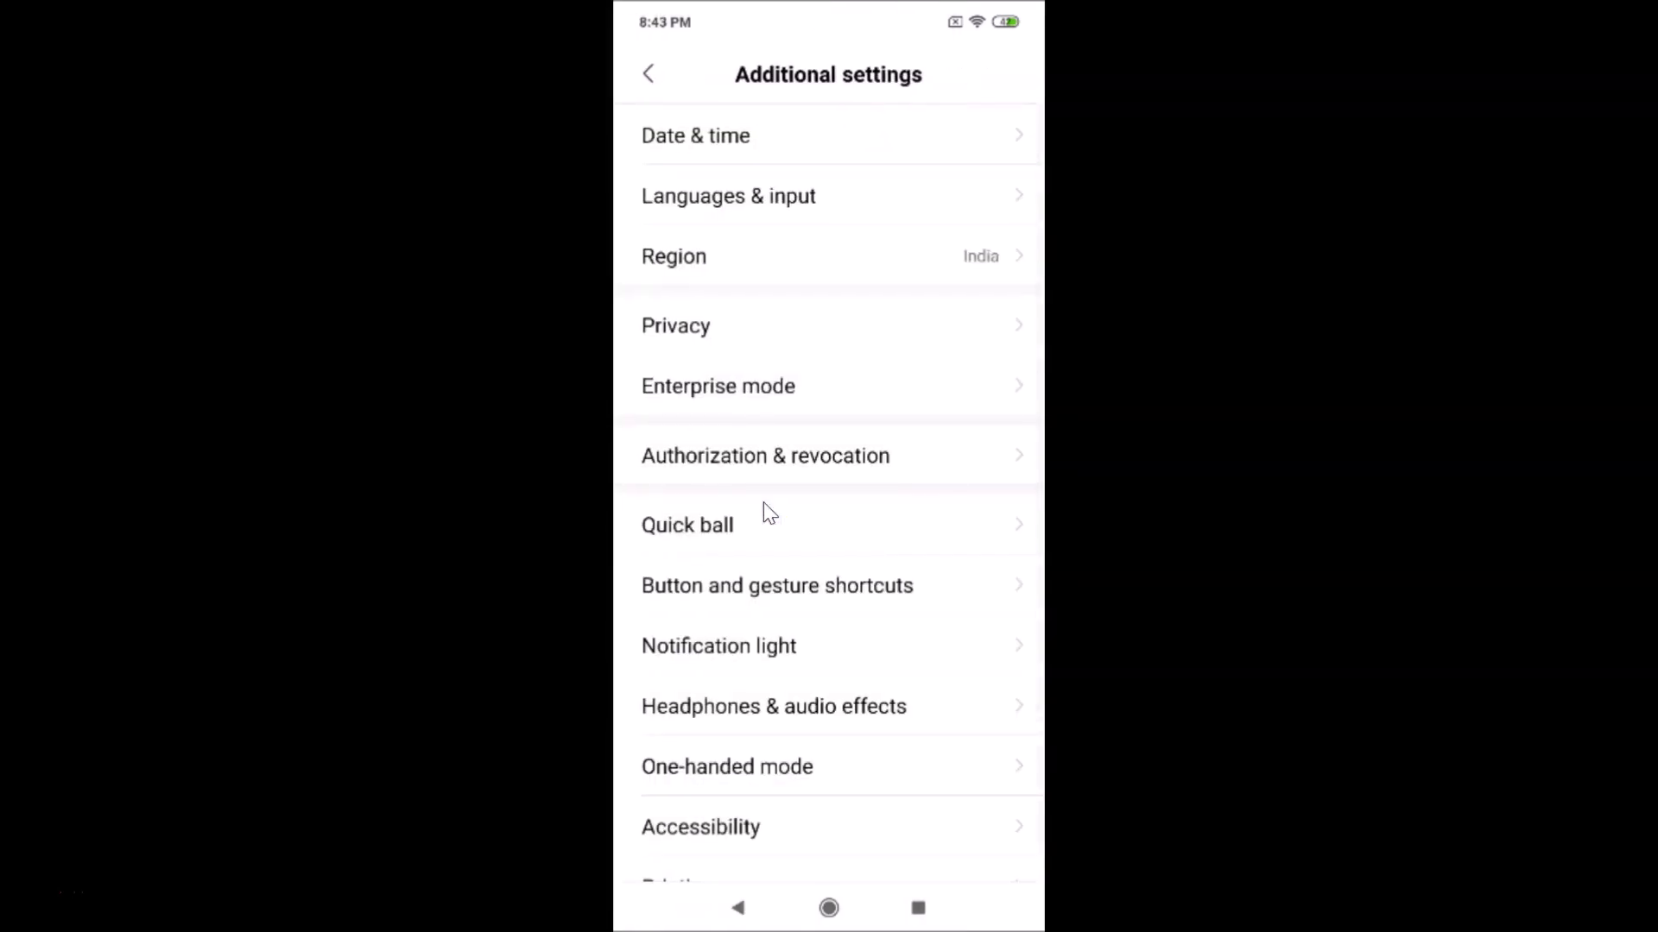
scroll(768, 513, down, 3)
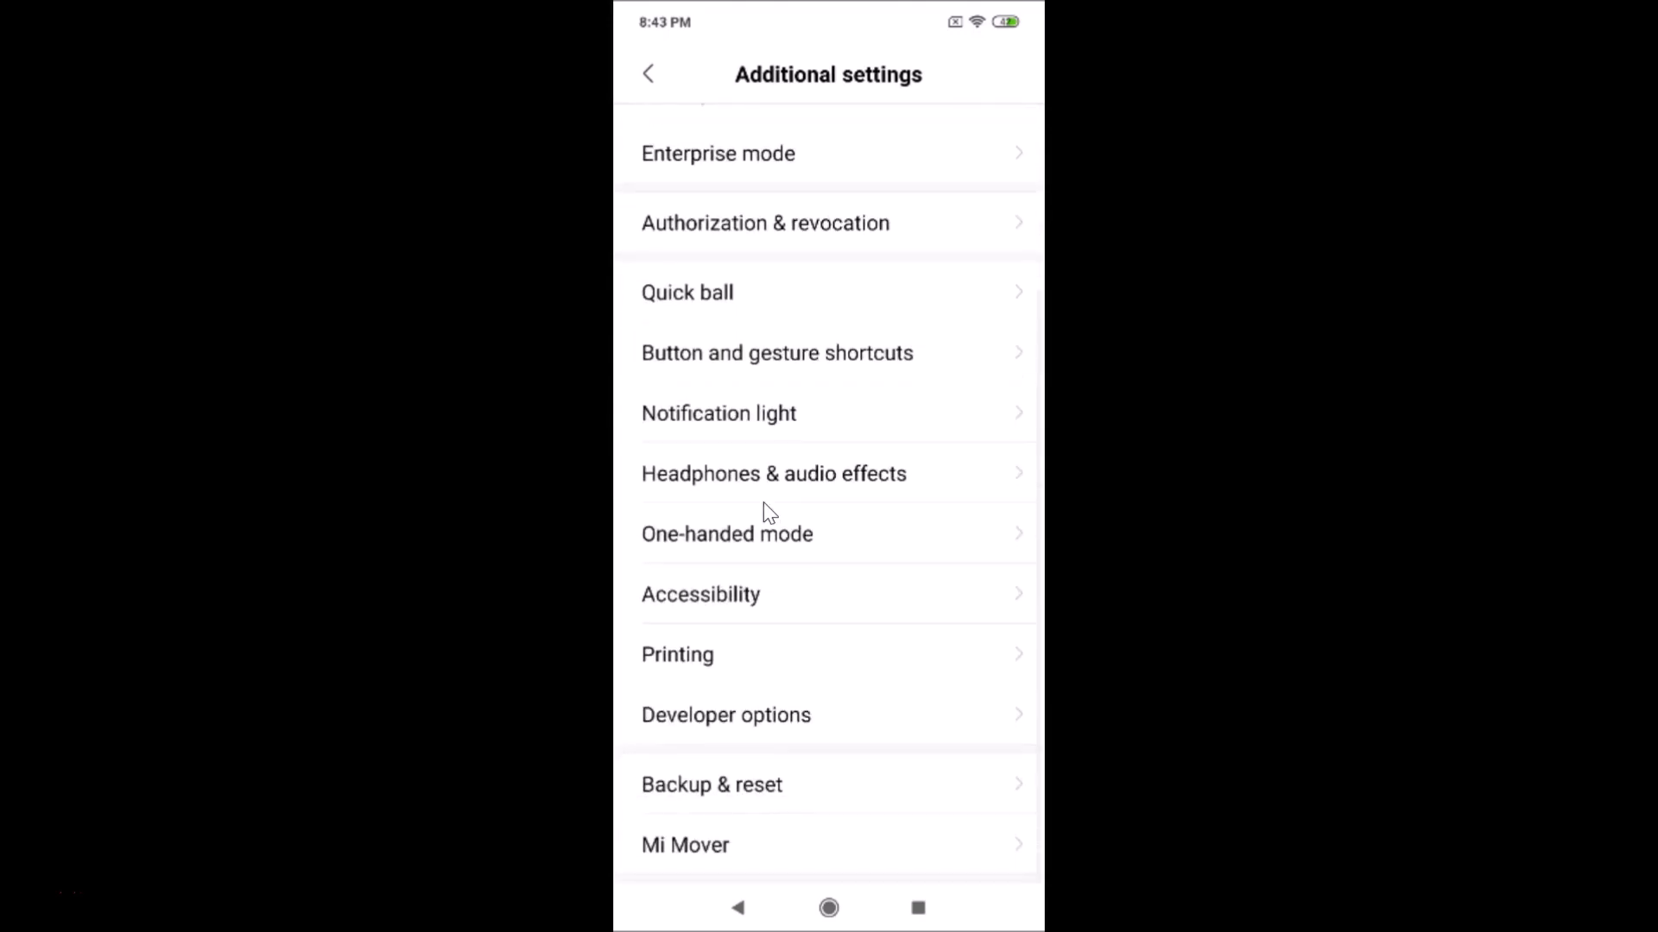
click(732, 601)
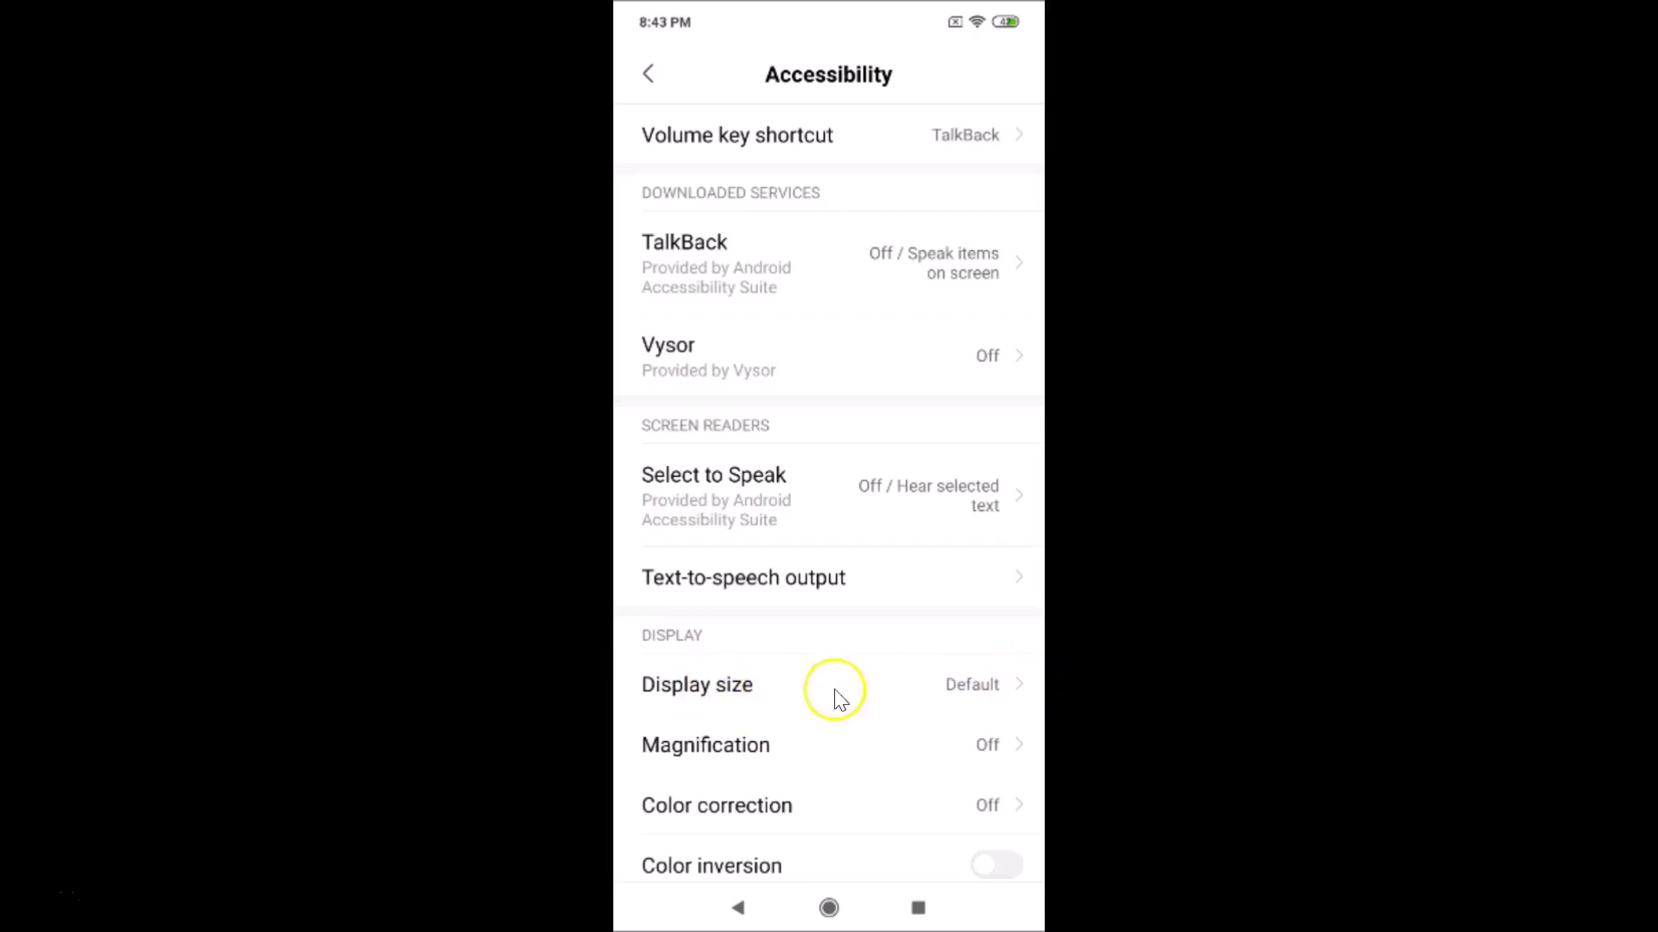
click(708, 698)
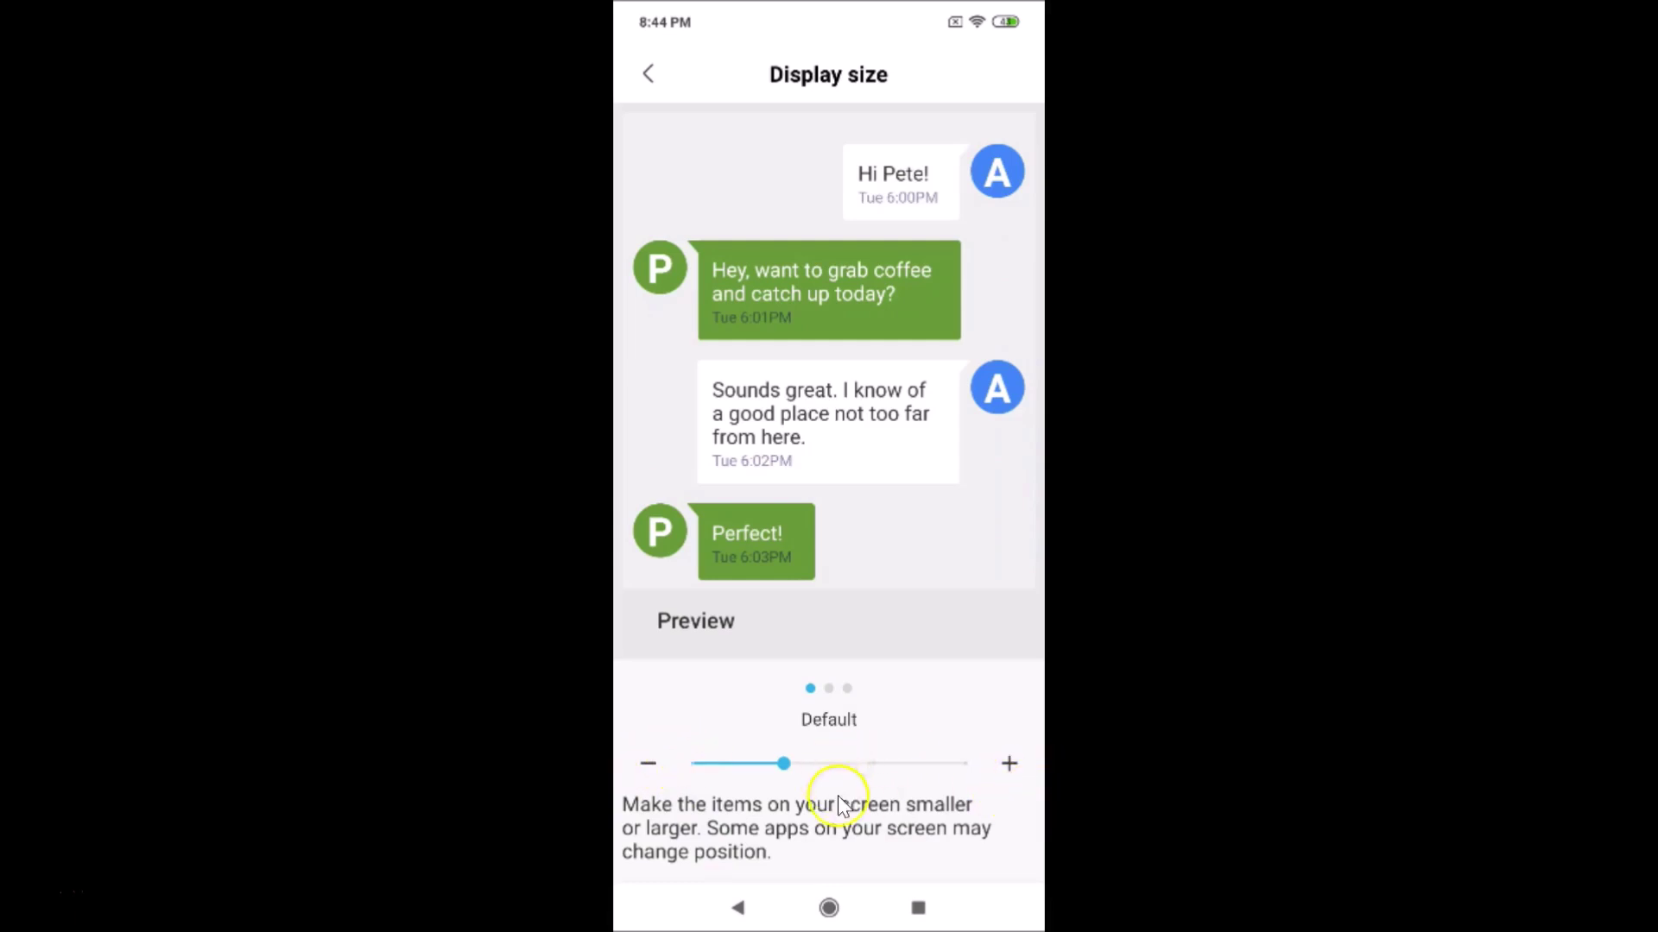
- Raise the display size one notch from Default to Large, then go back to the home screen
click(1010, 765)
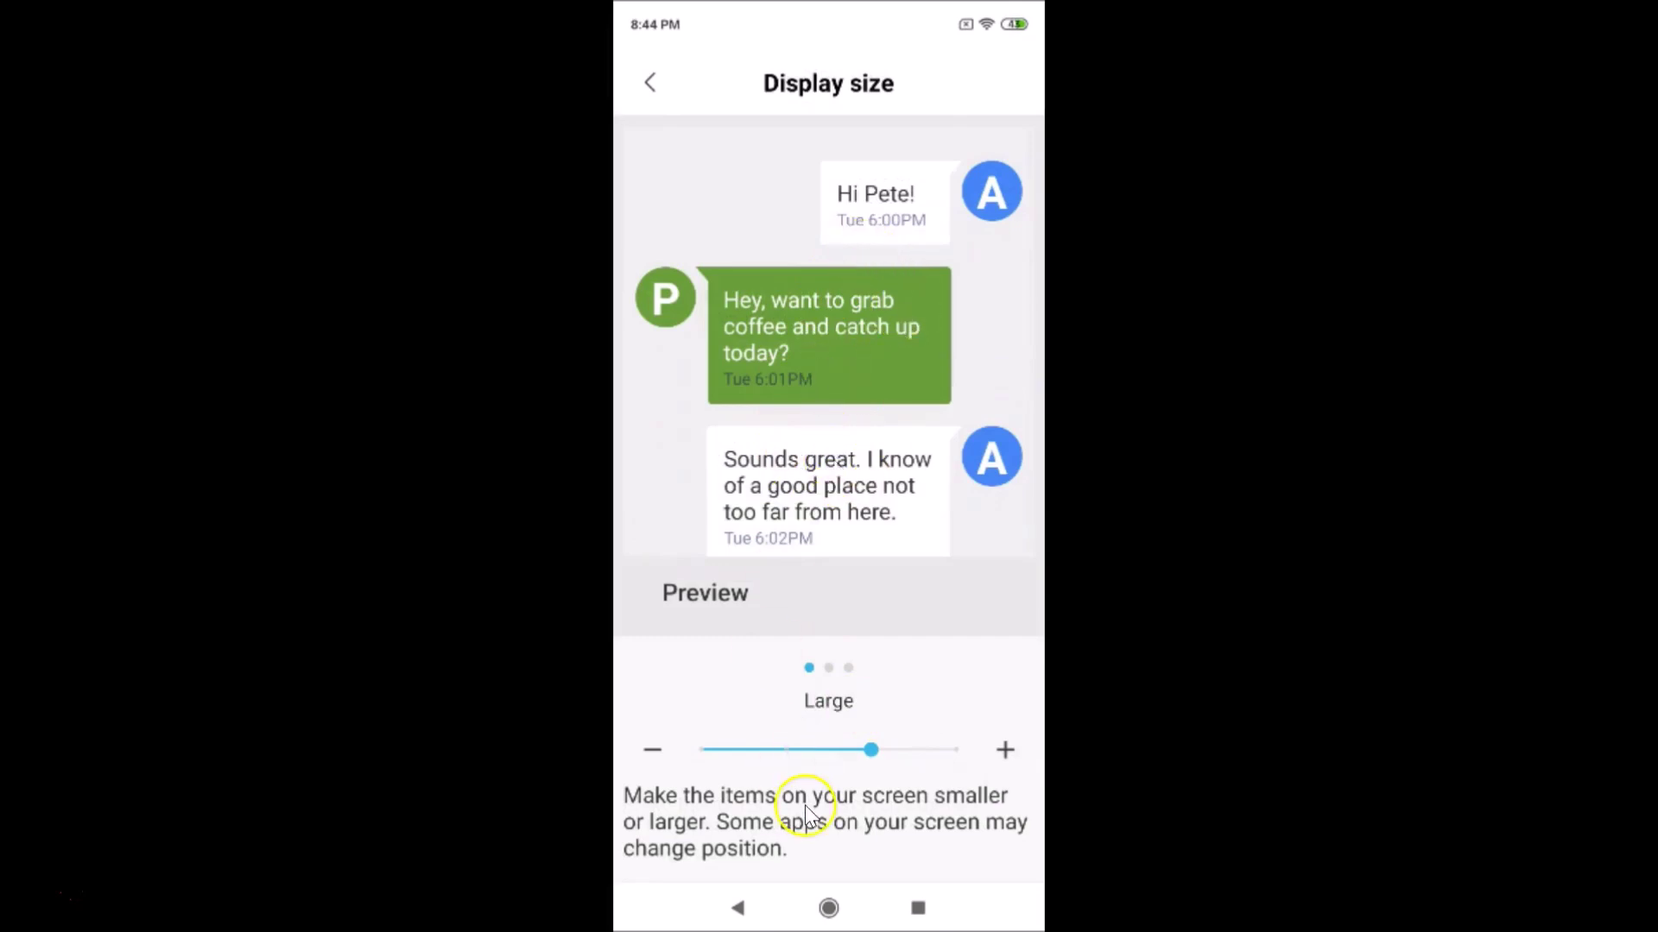
click(829, 909)
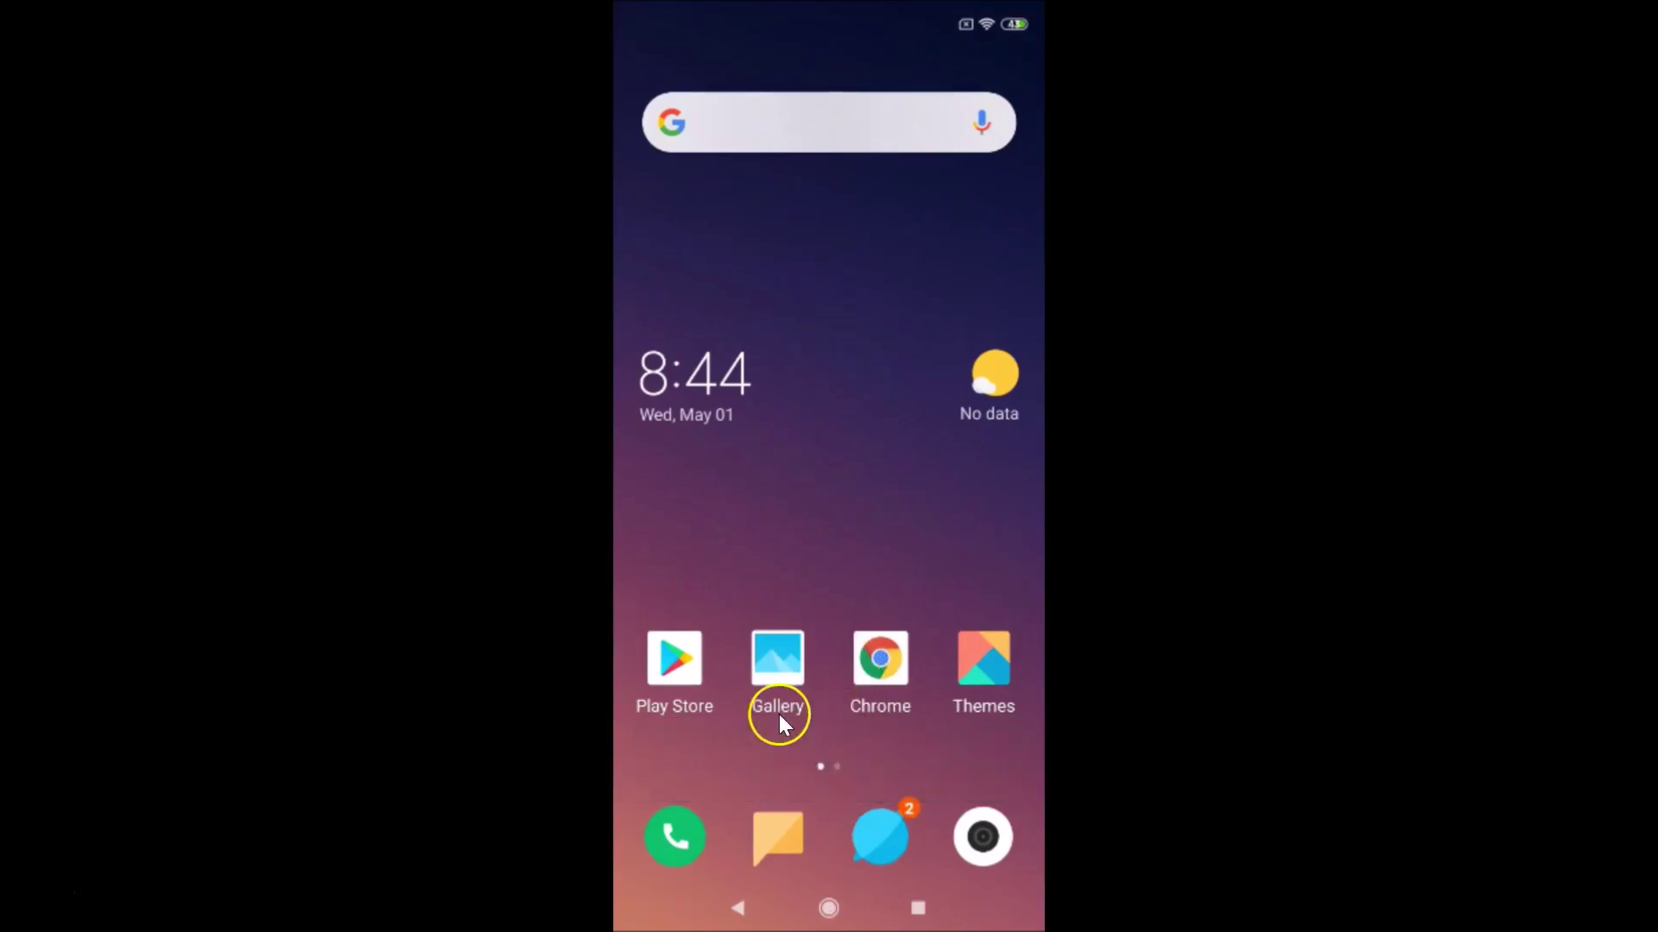
scroll(932, 576, down, 1)
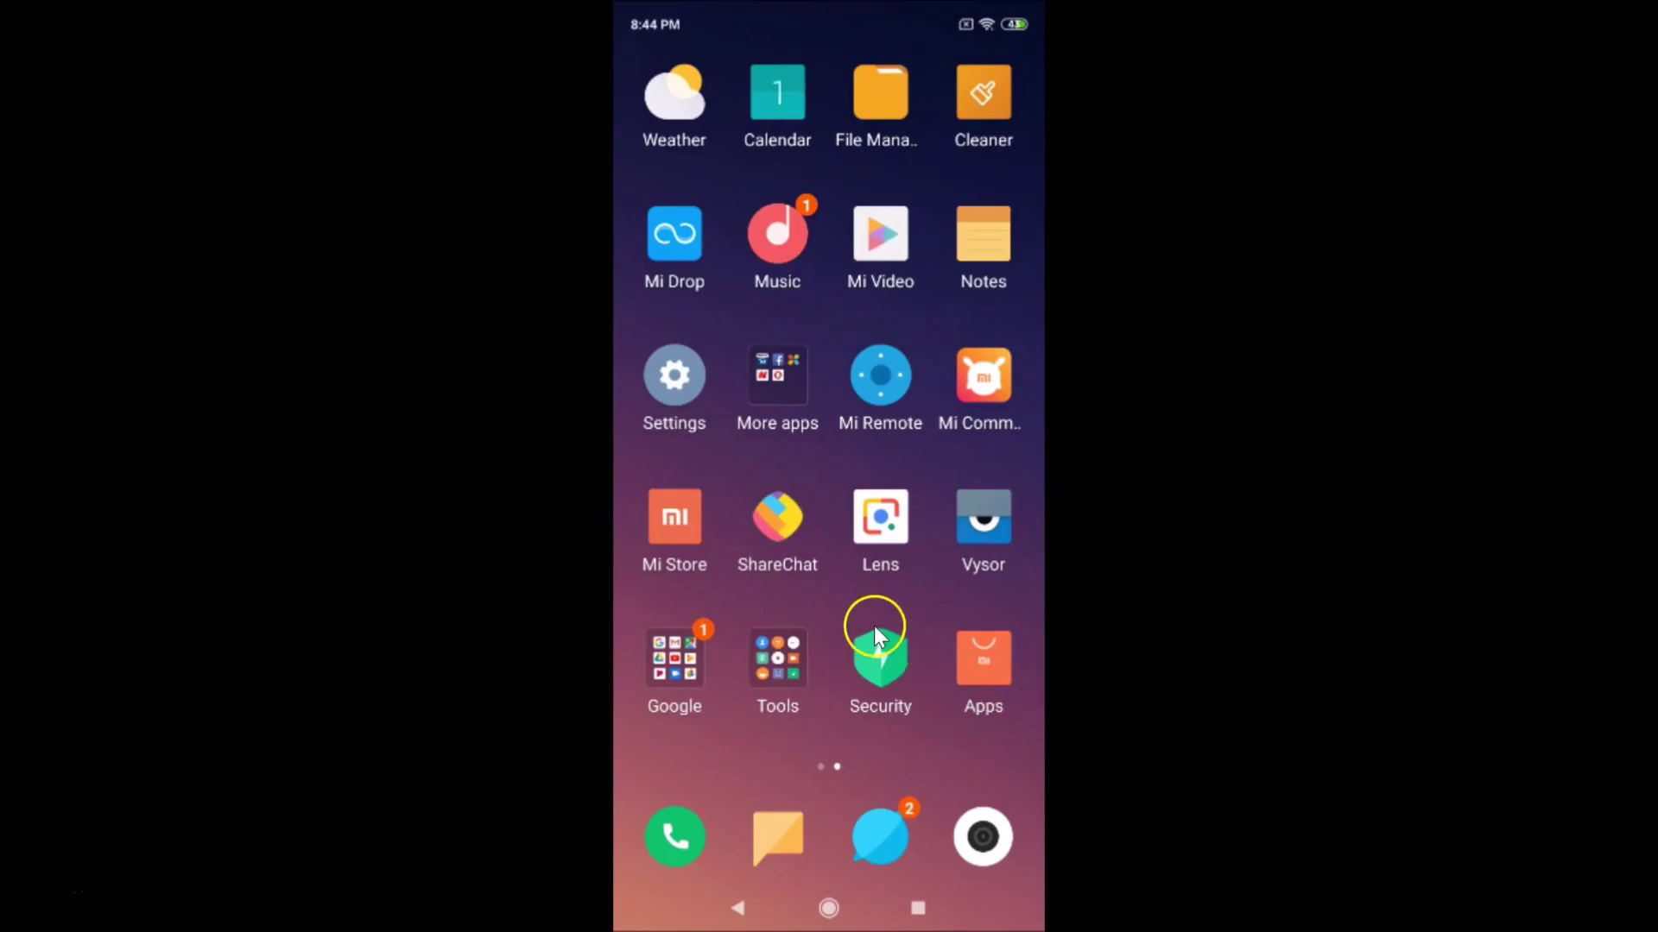
click(926, 904)
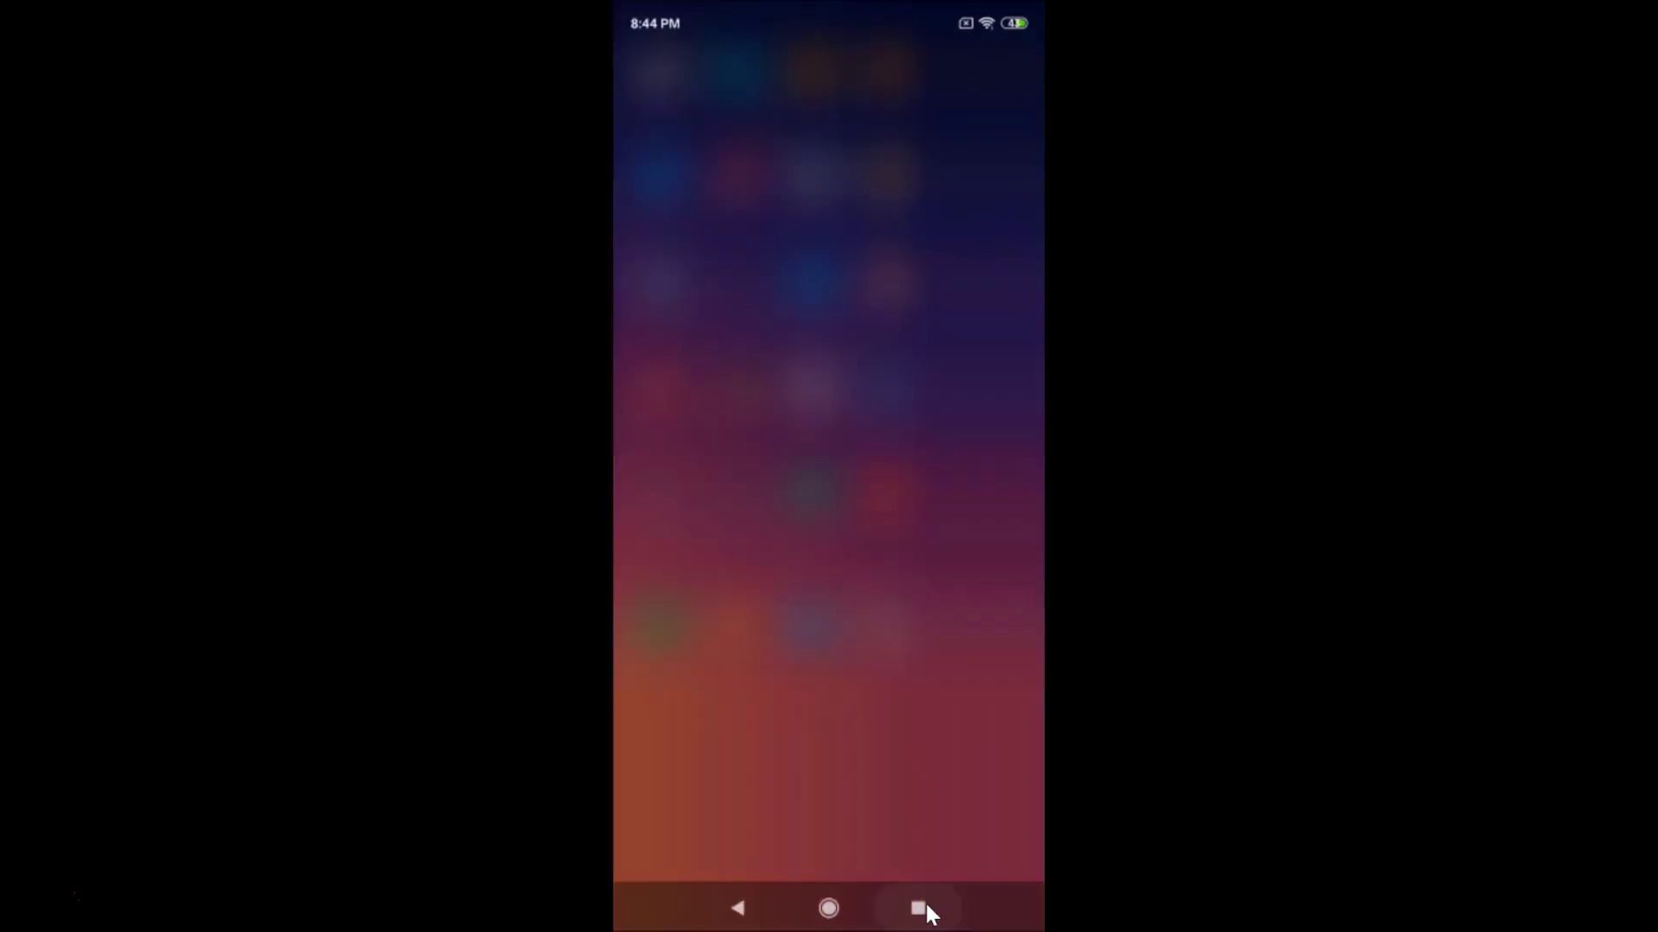
click(926, 904)
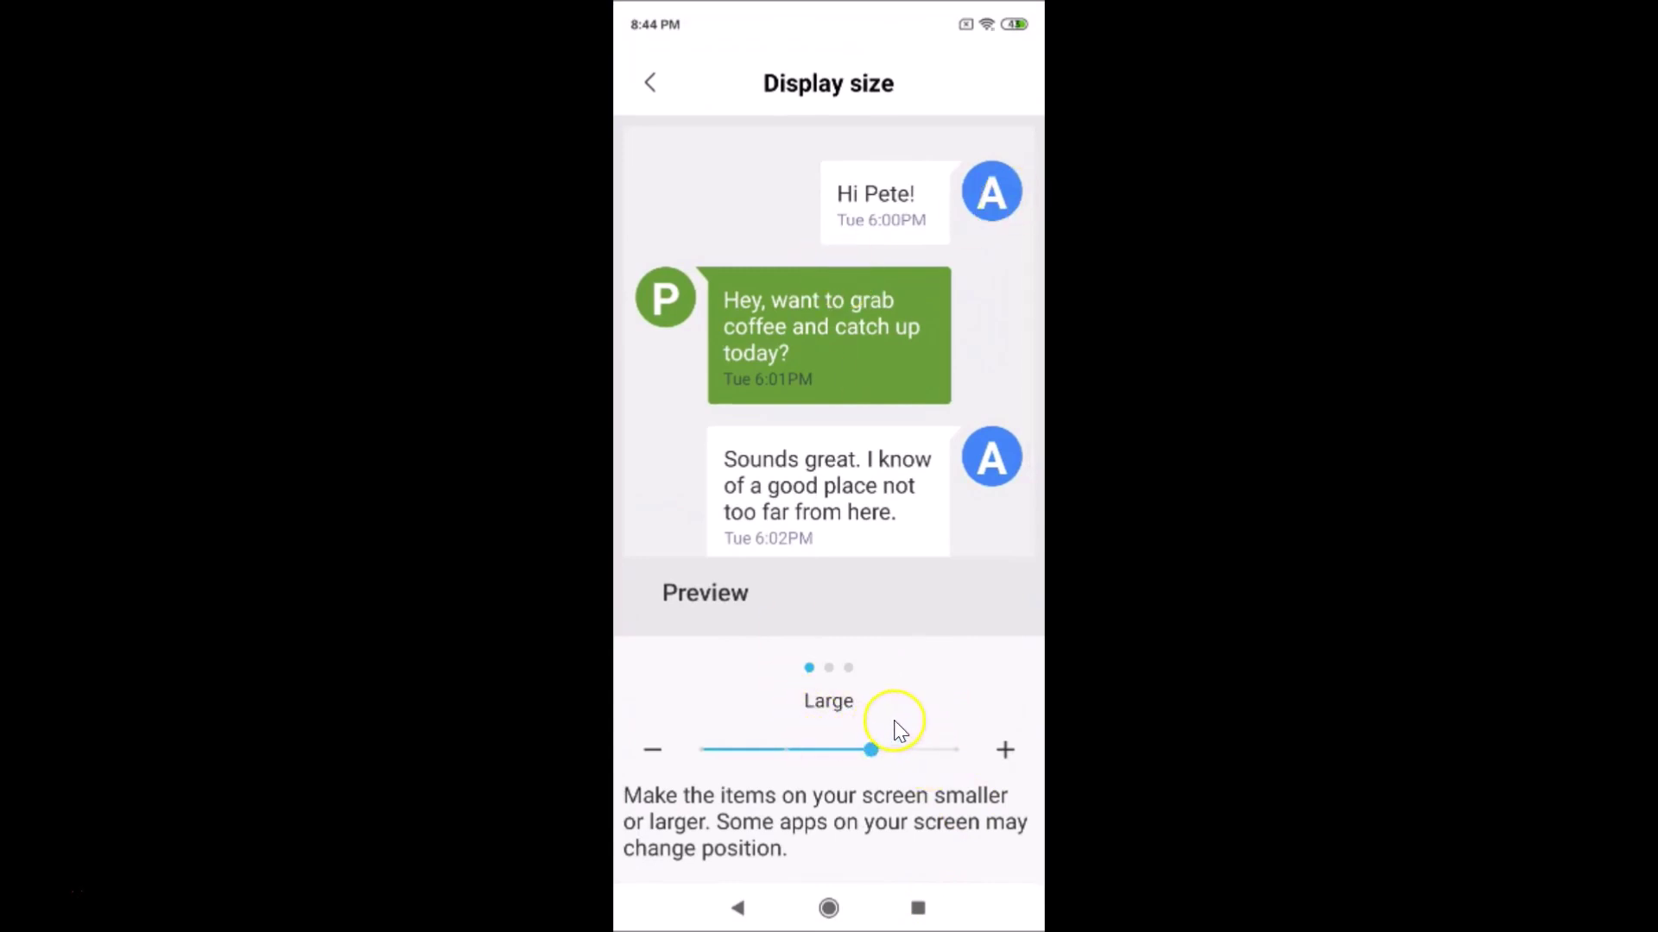
click(1006, 750)
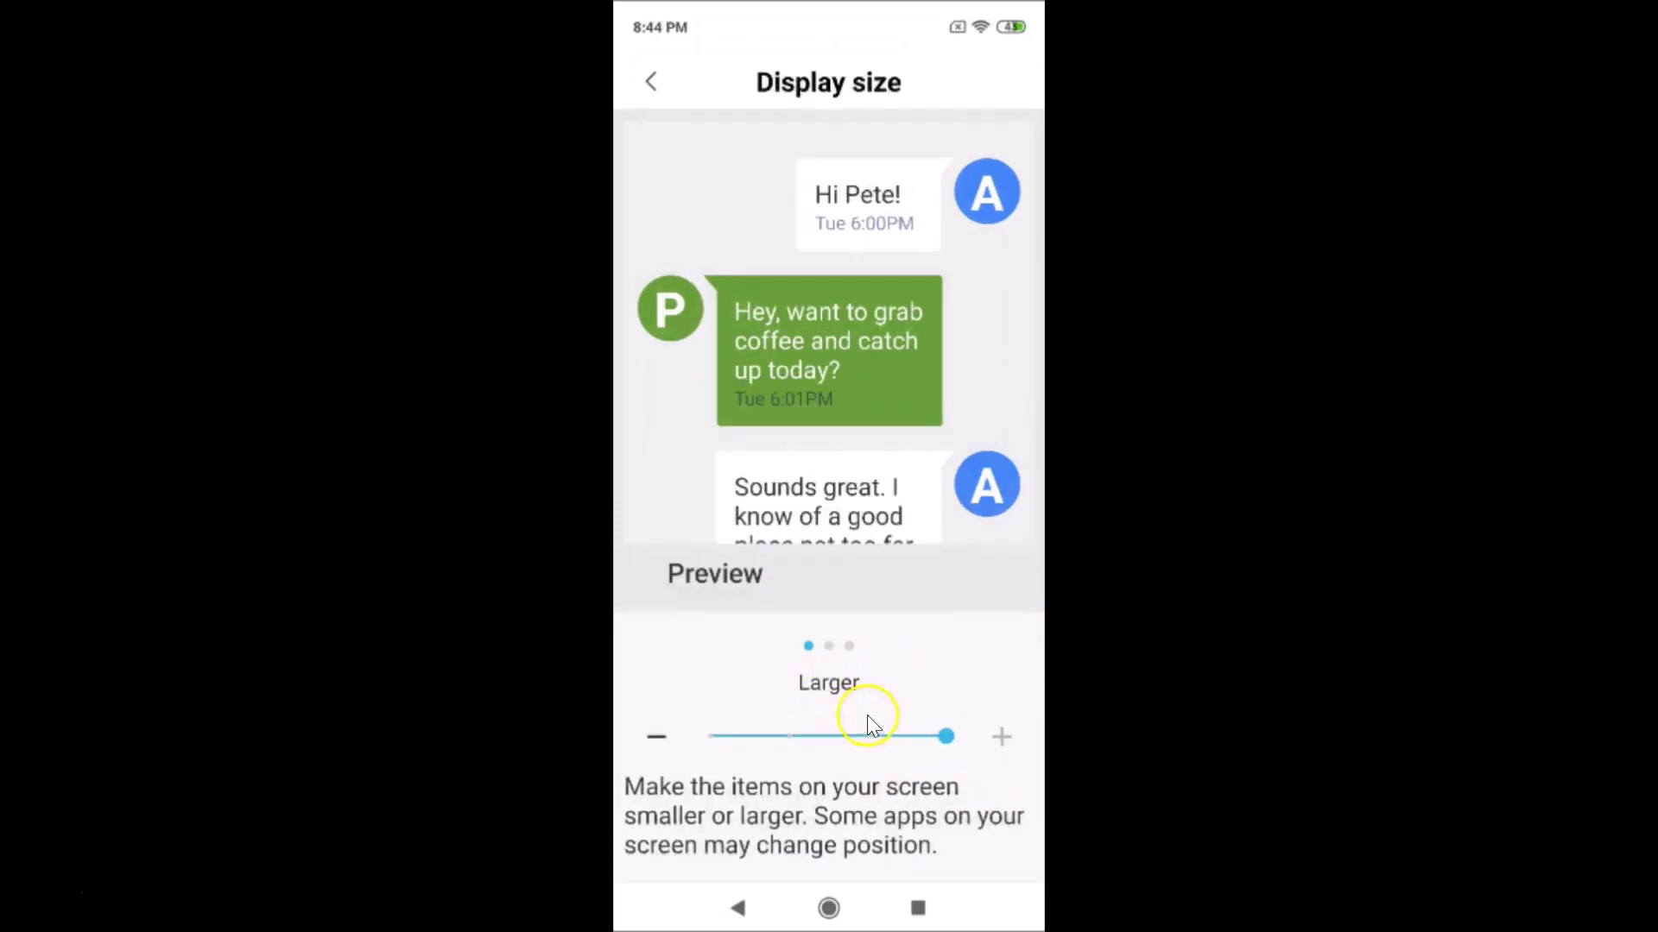
click(851, 909)
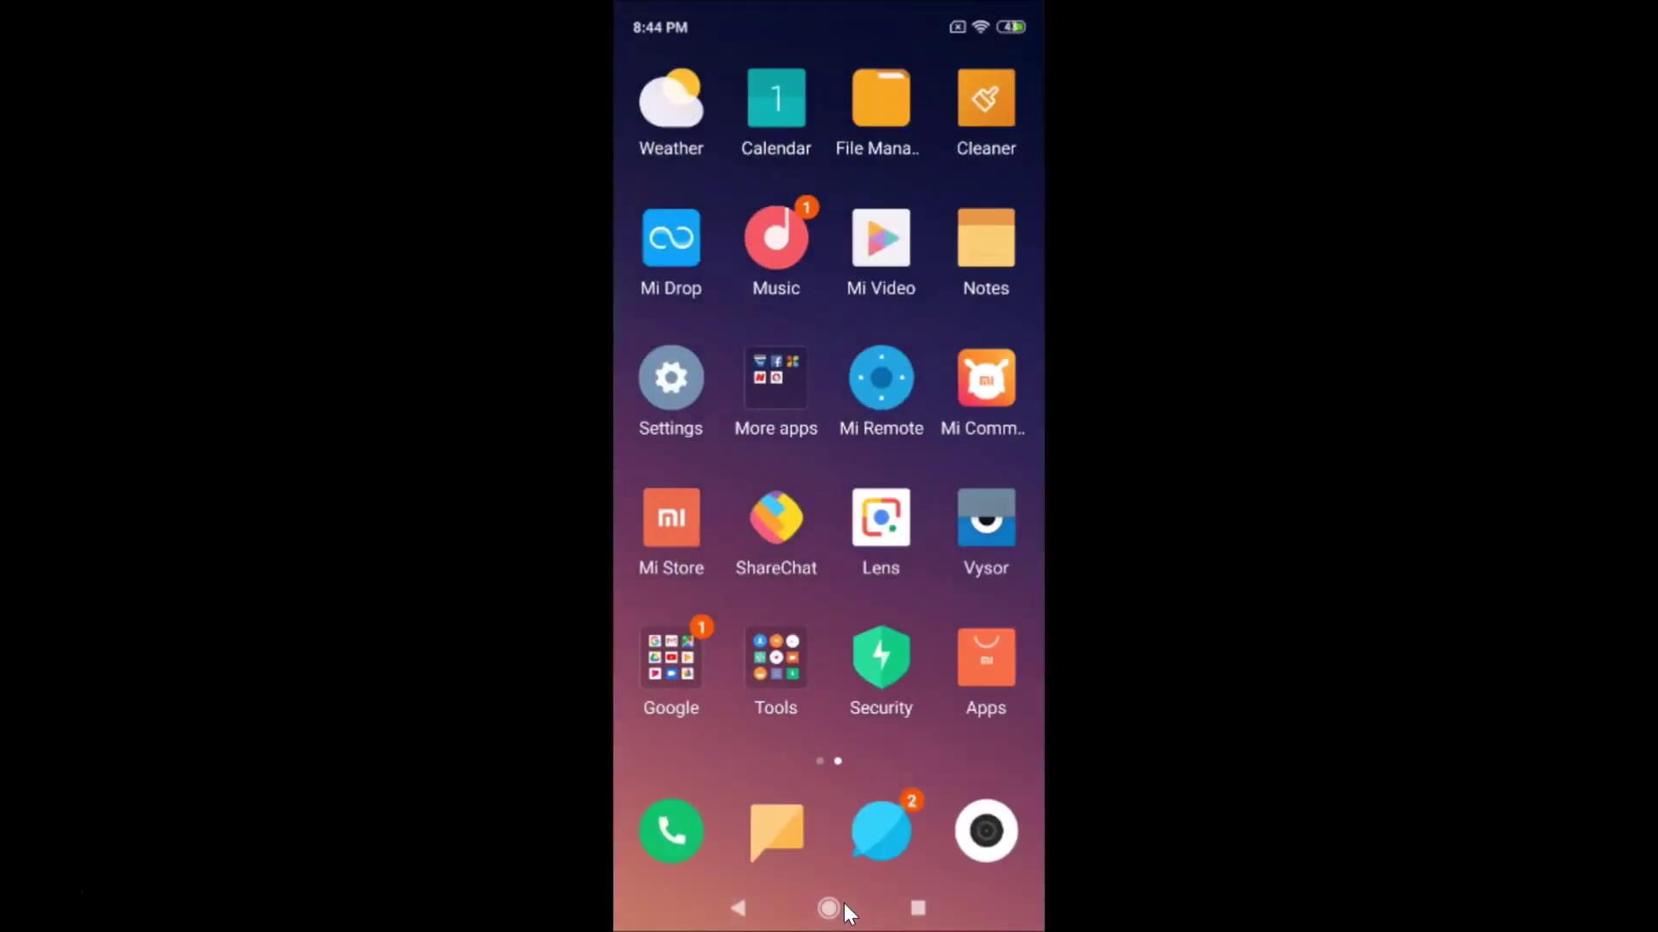
- Go through Settings > Additional settings > Accessibility to the Display size page, currently at Larger
click(670, 386)
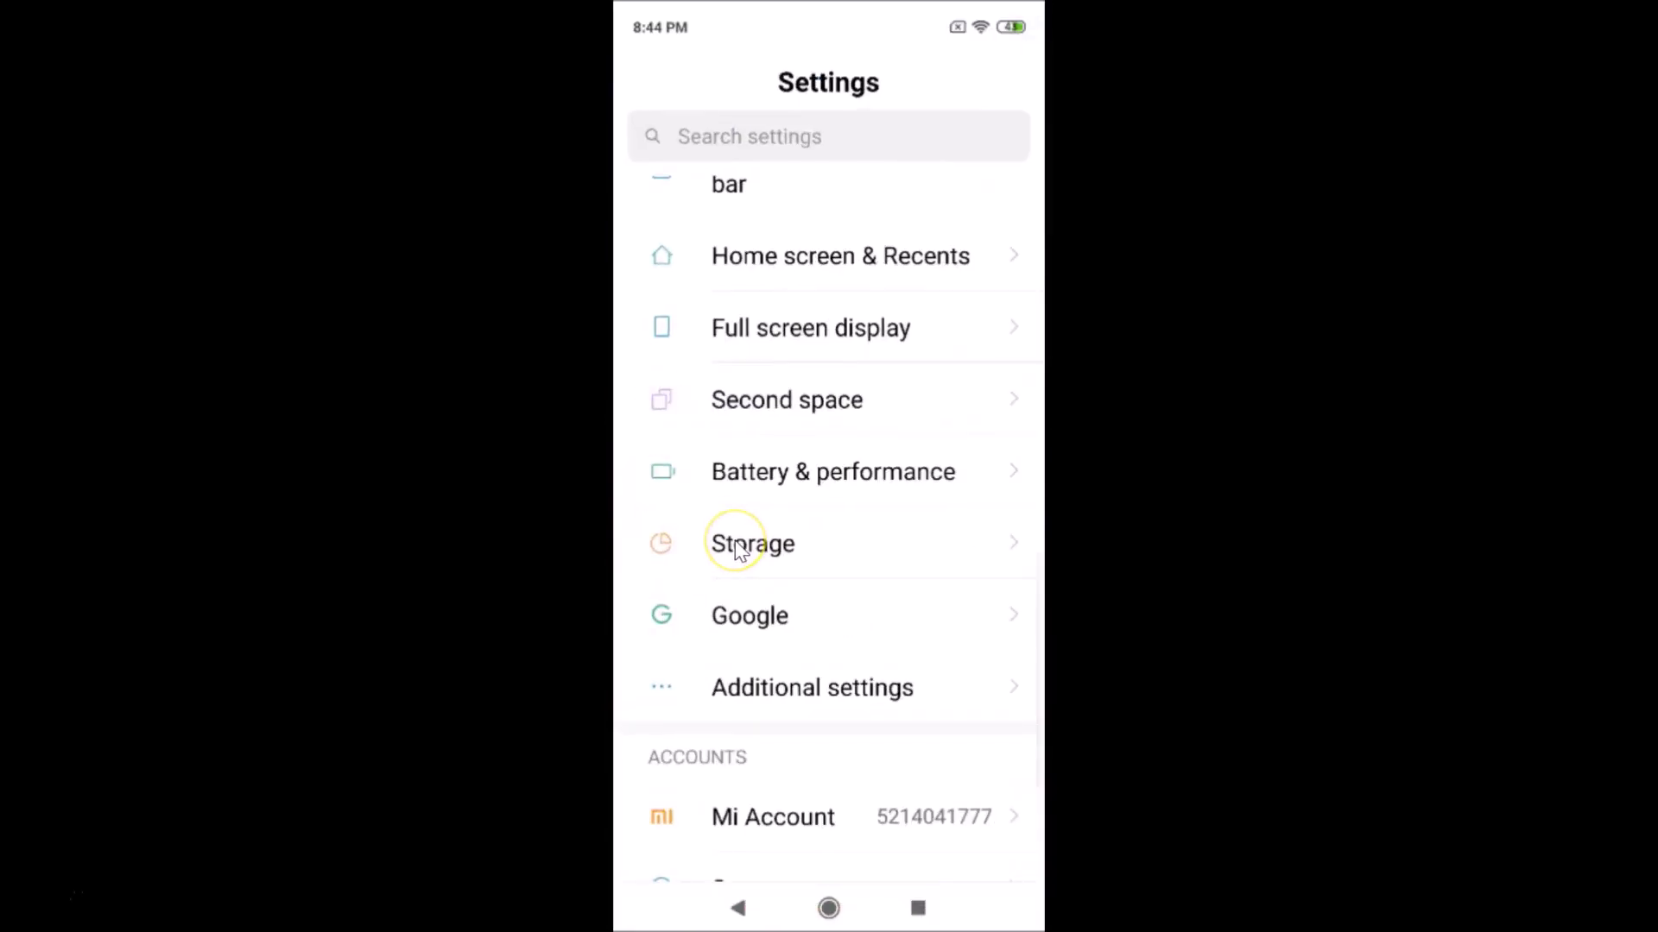
scroll(737, 550, up, 10)
scroll(736, 550, down, 15)
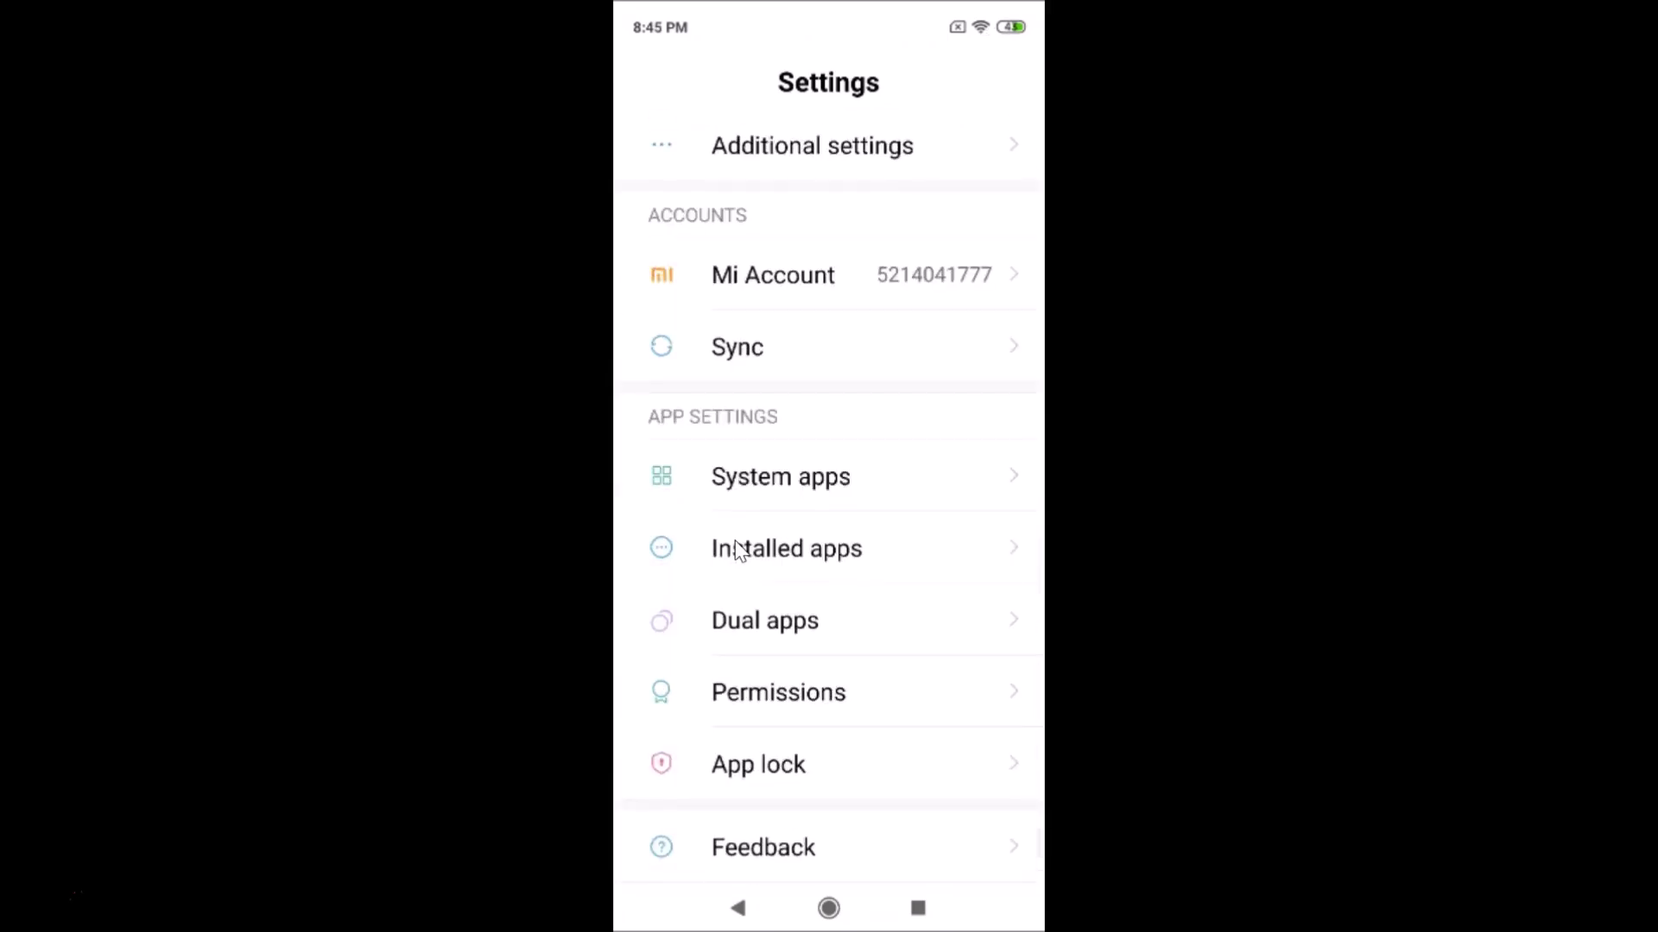
scroll(737, 544, up, 5)
click(773, 499)
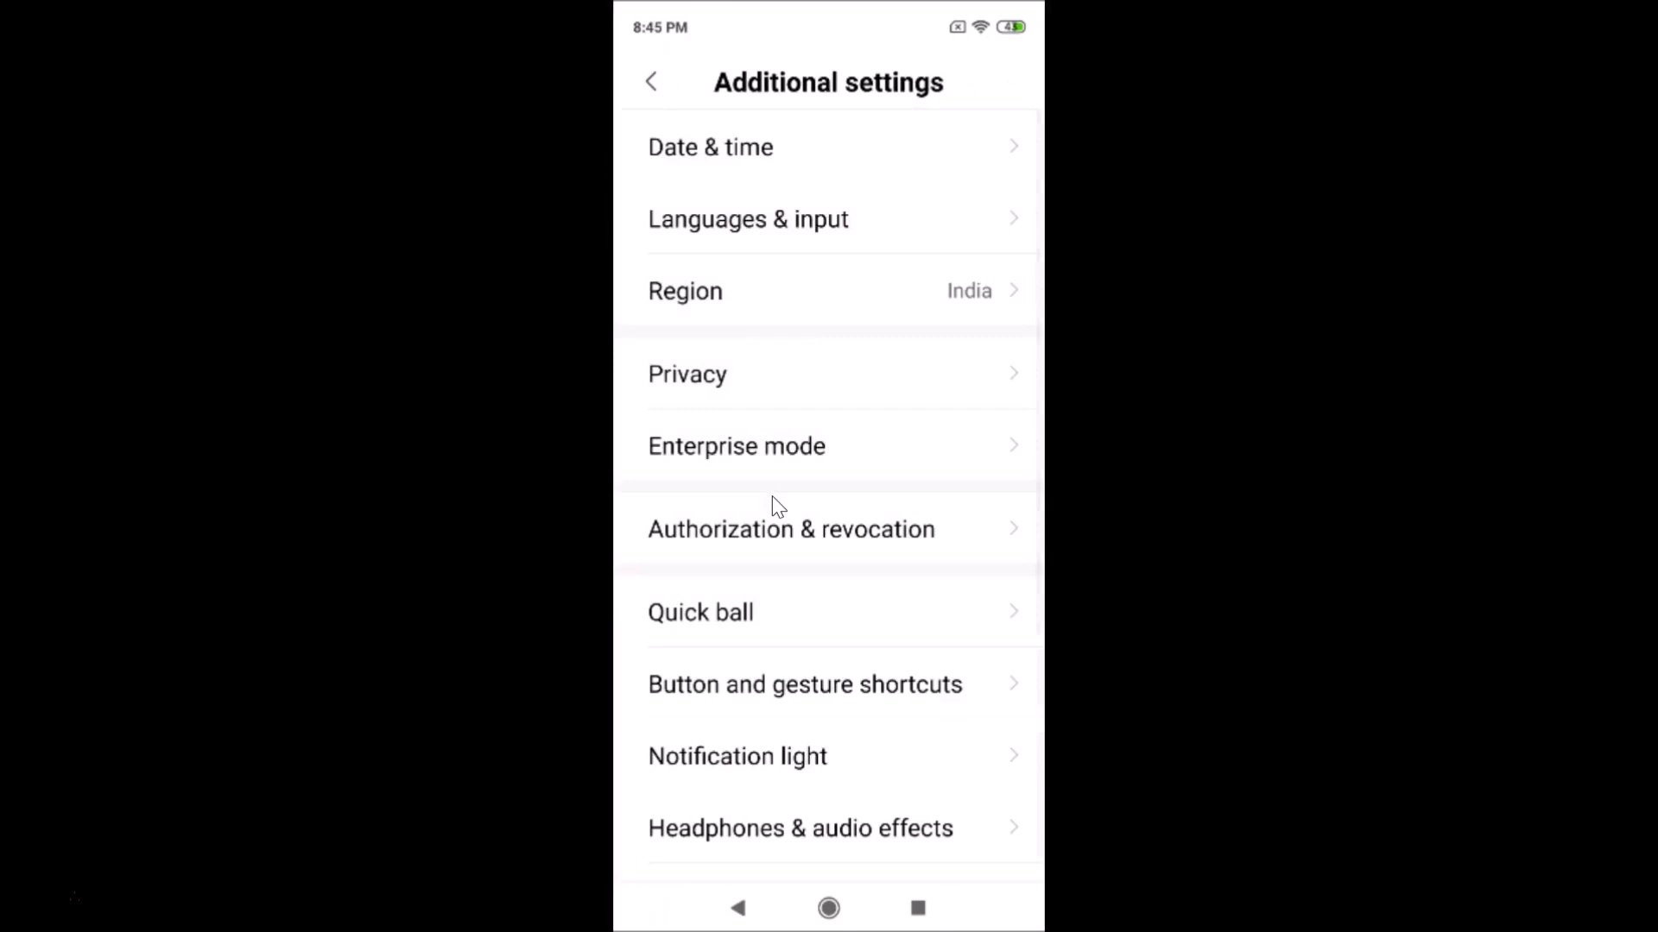
scroll(778, 505, down, 5)
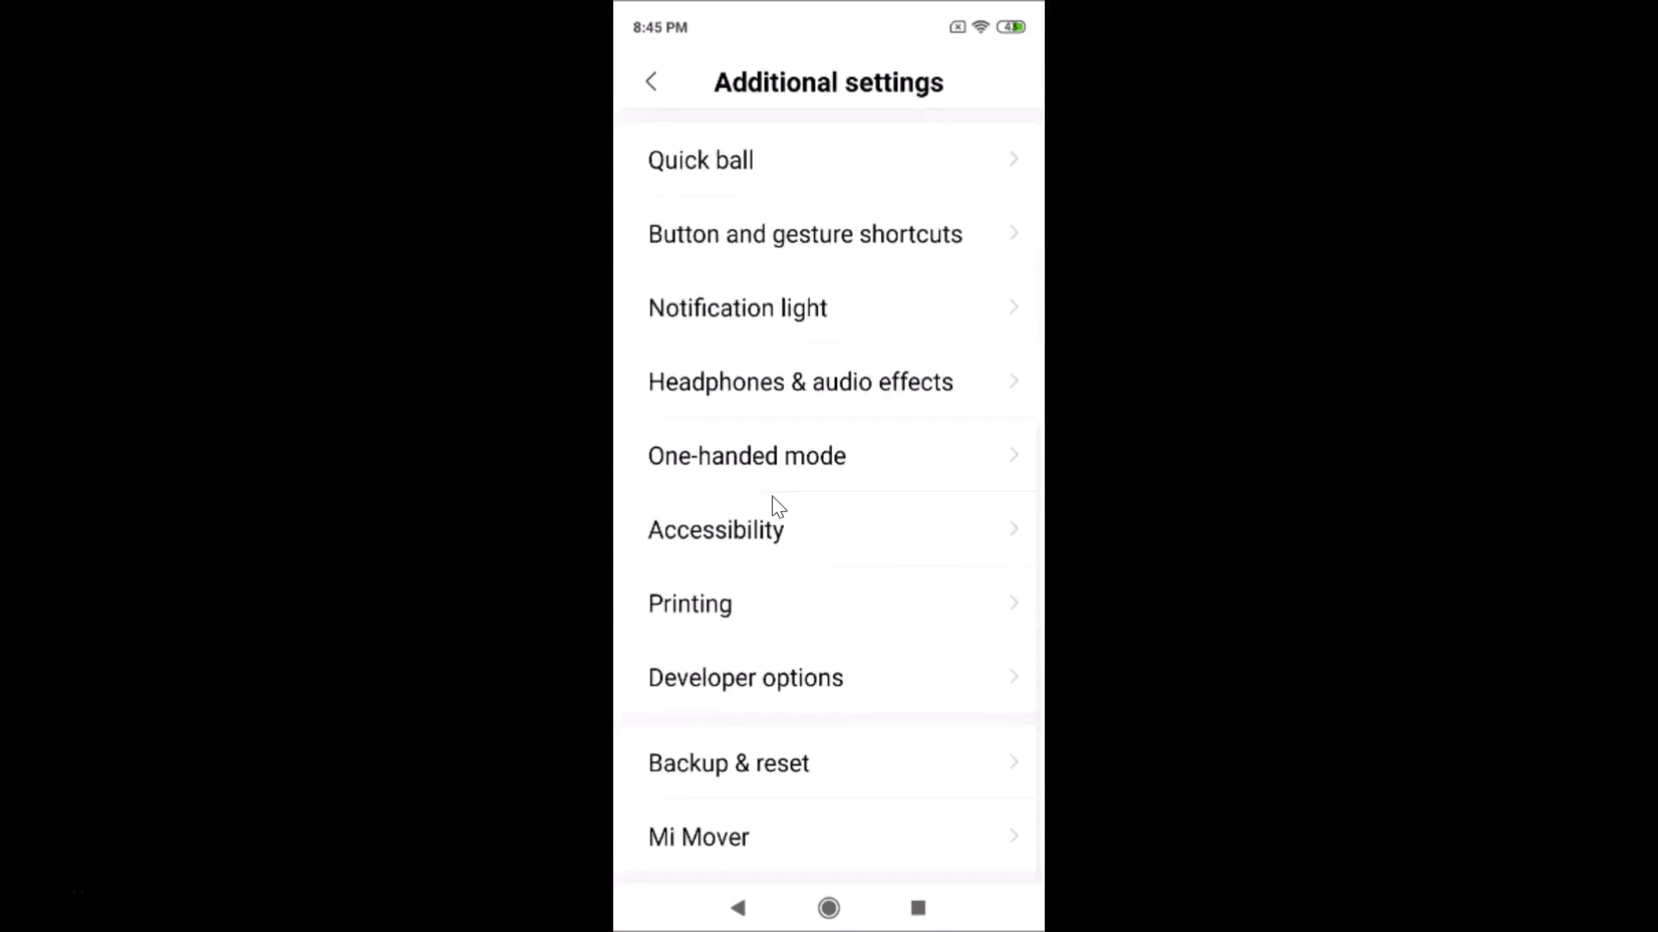
click(732, 563)
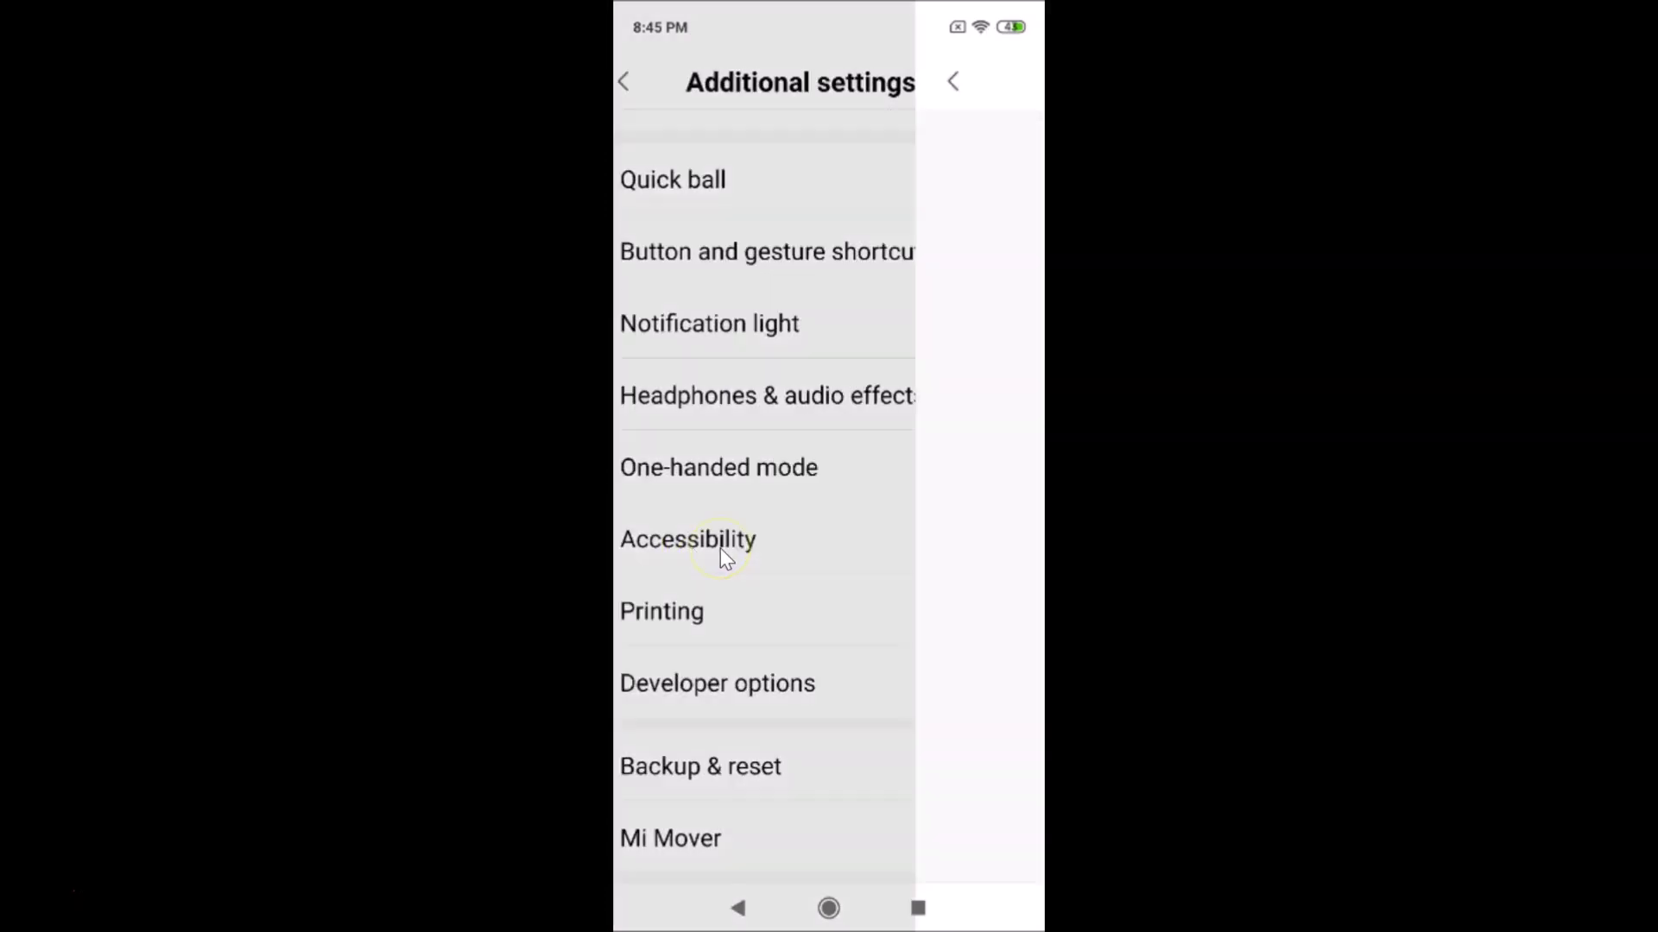
scroll(720, 547, down, 5)
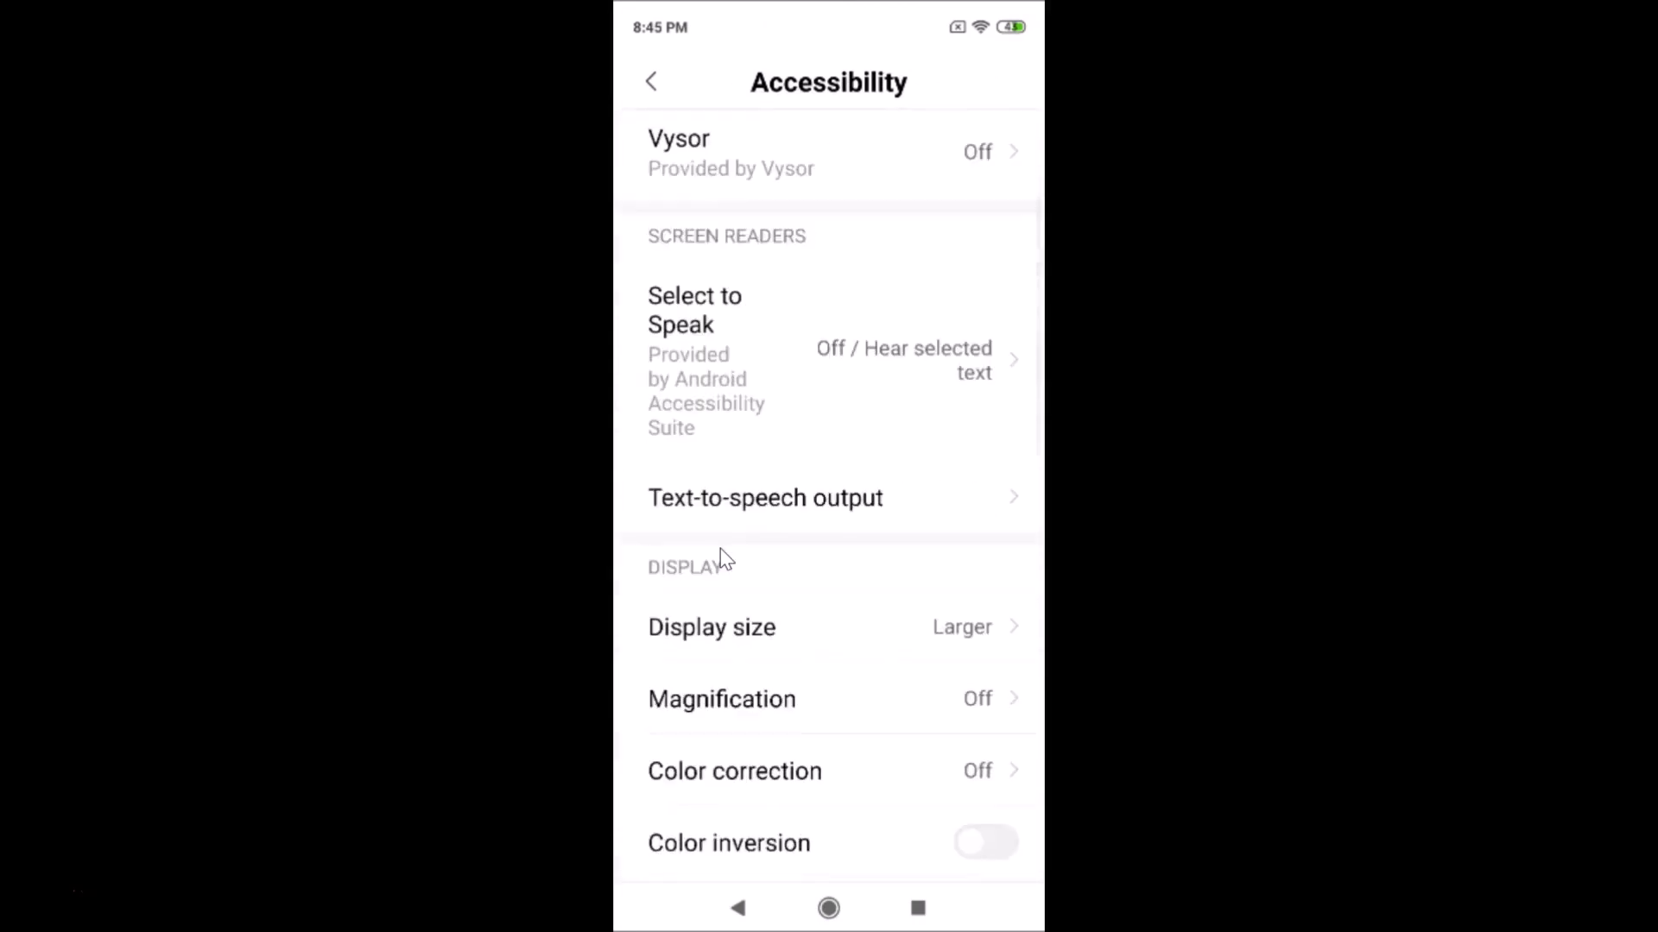
click(780, 562)
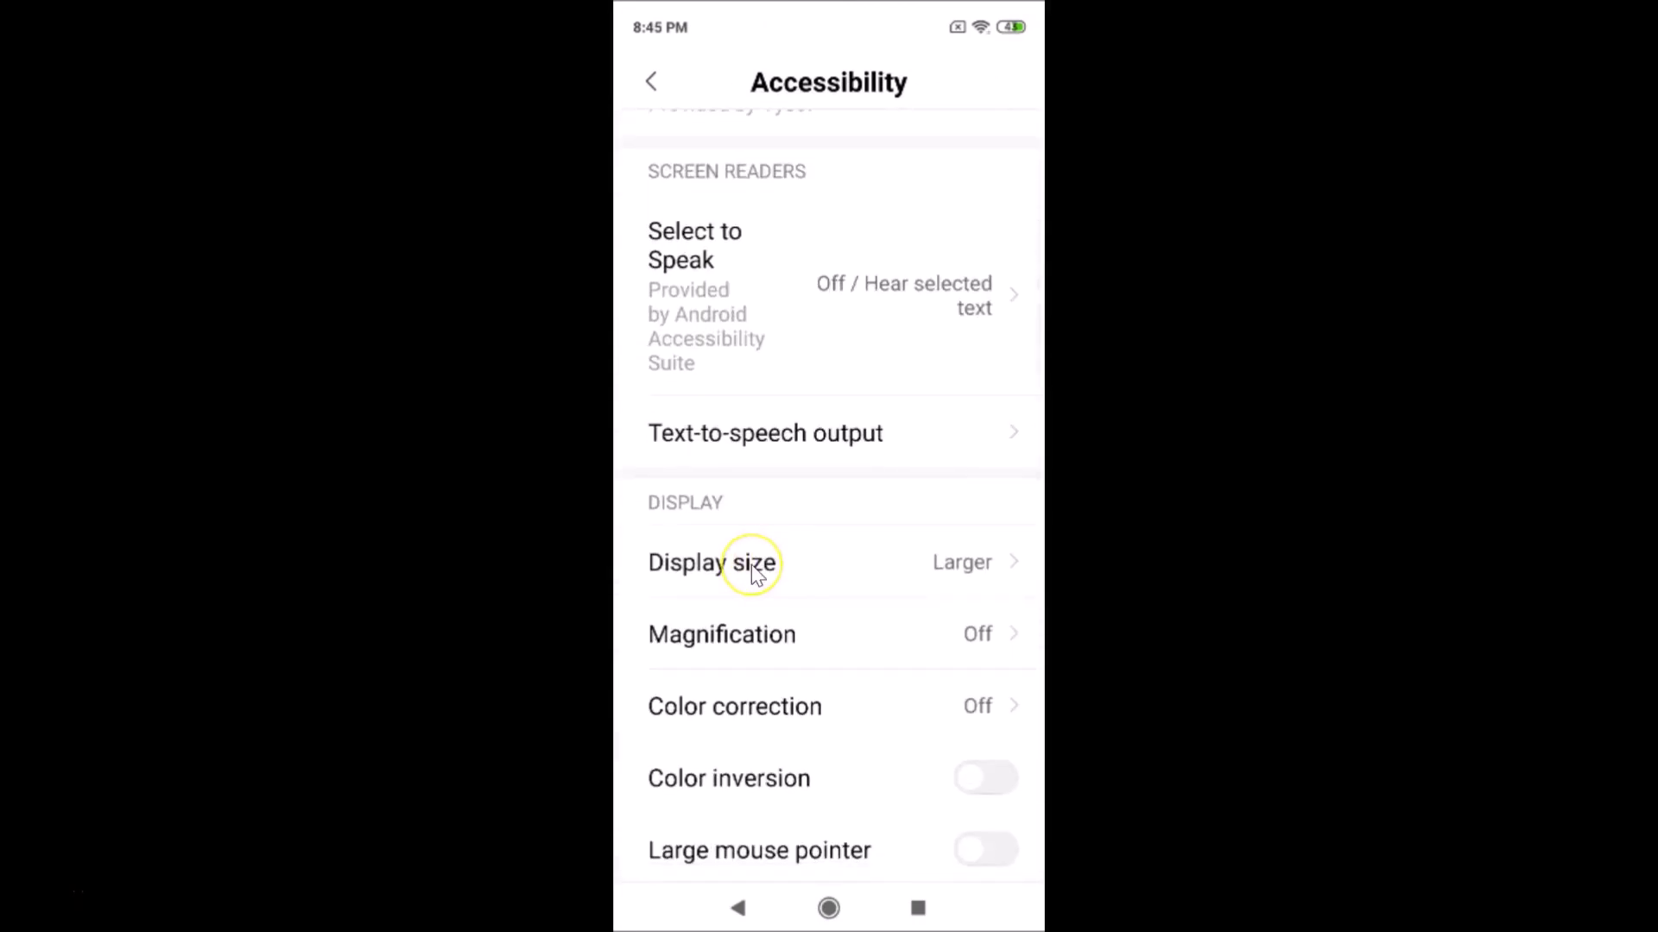
drag(922, 736, 965, 752)
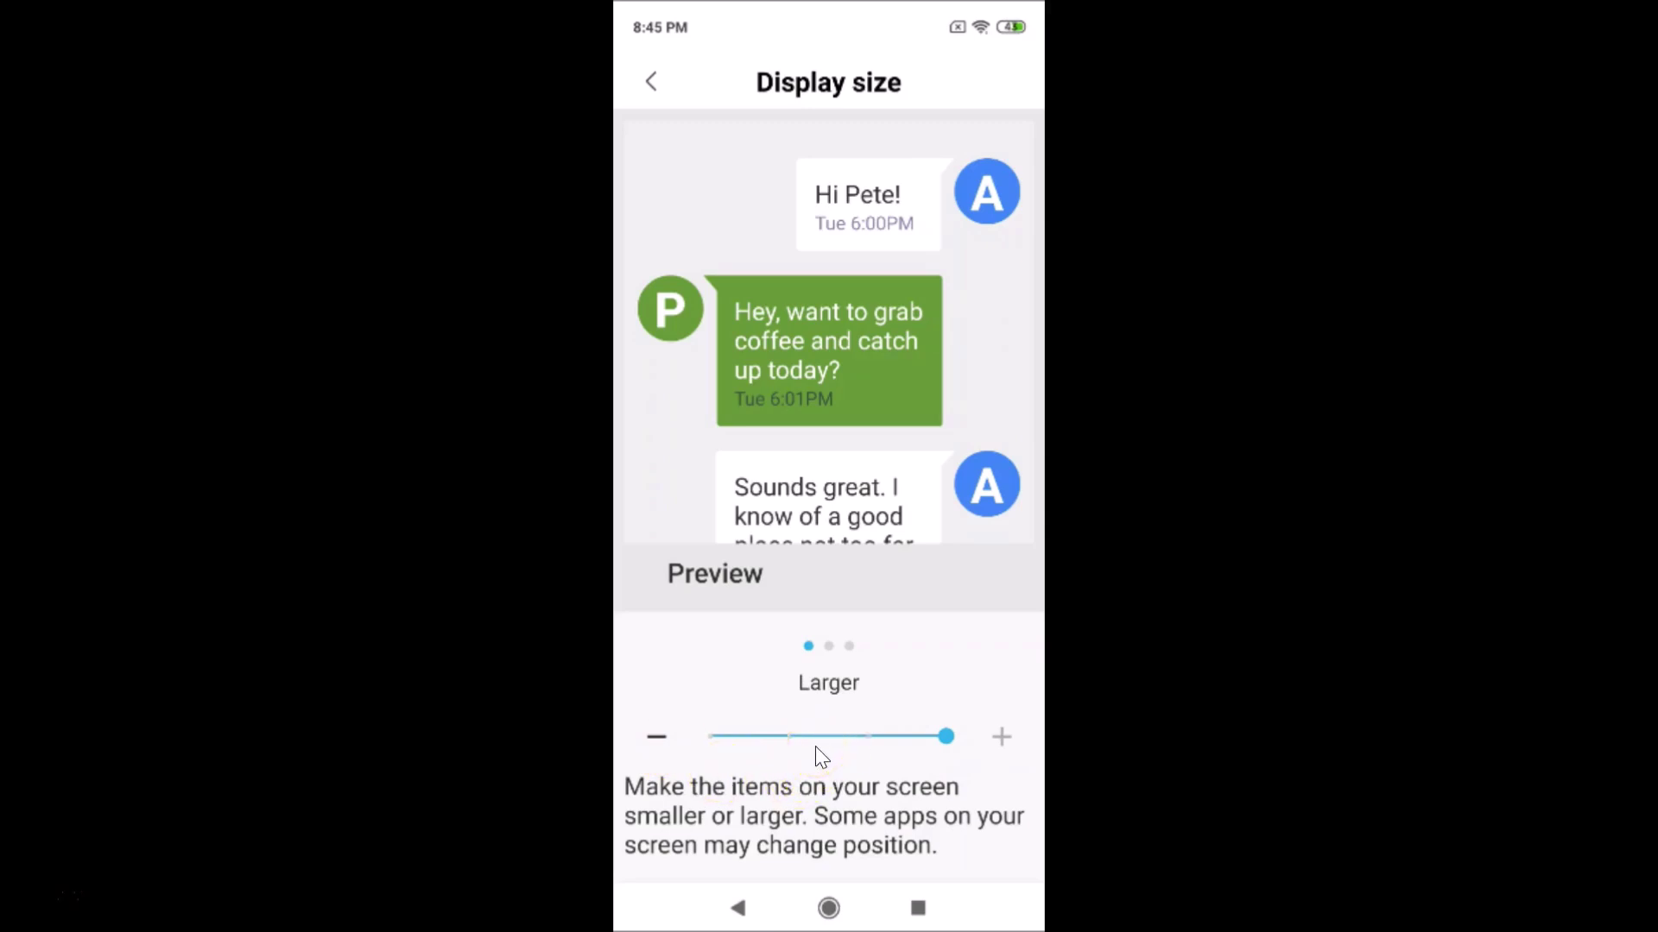
- Lower the display size from Larger through Large and Default to Small, then return to Accessibility
click(656, 736)
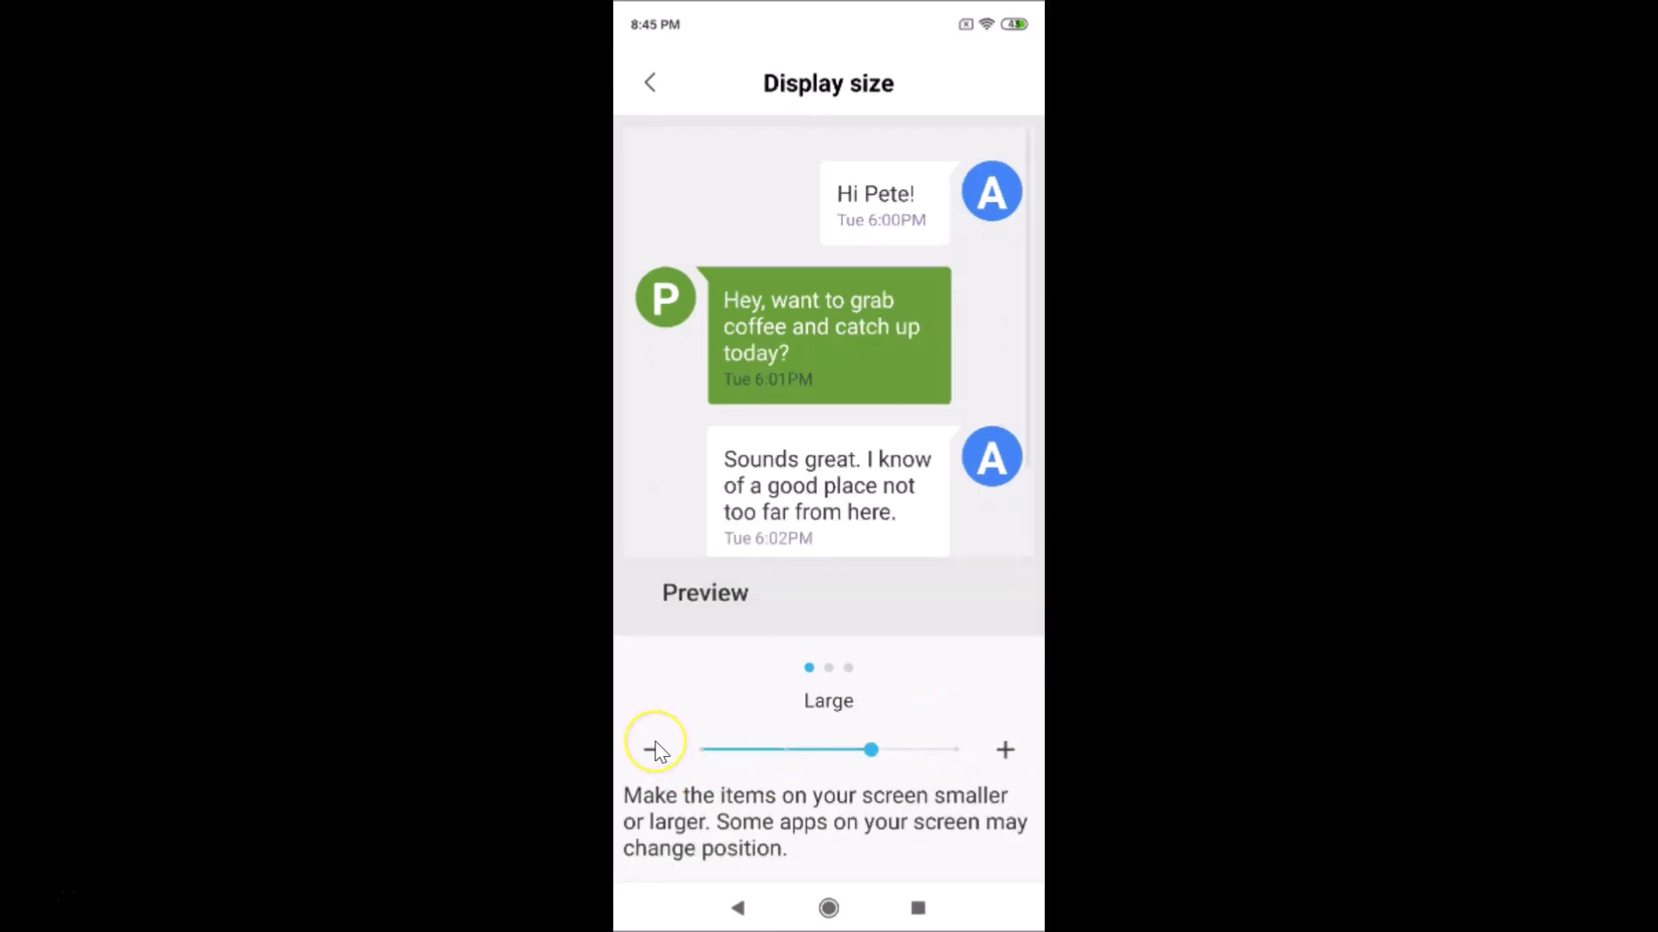
click(654, 750)
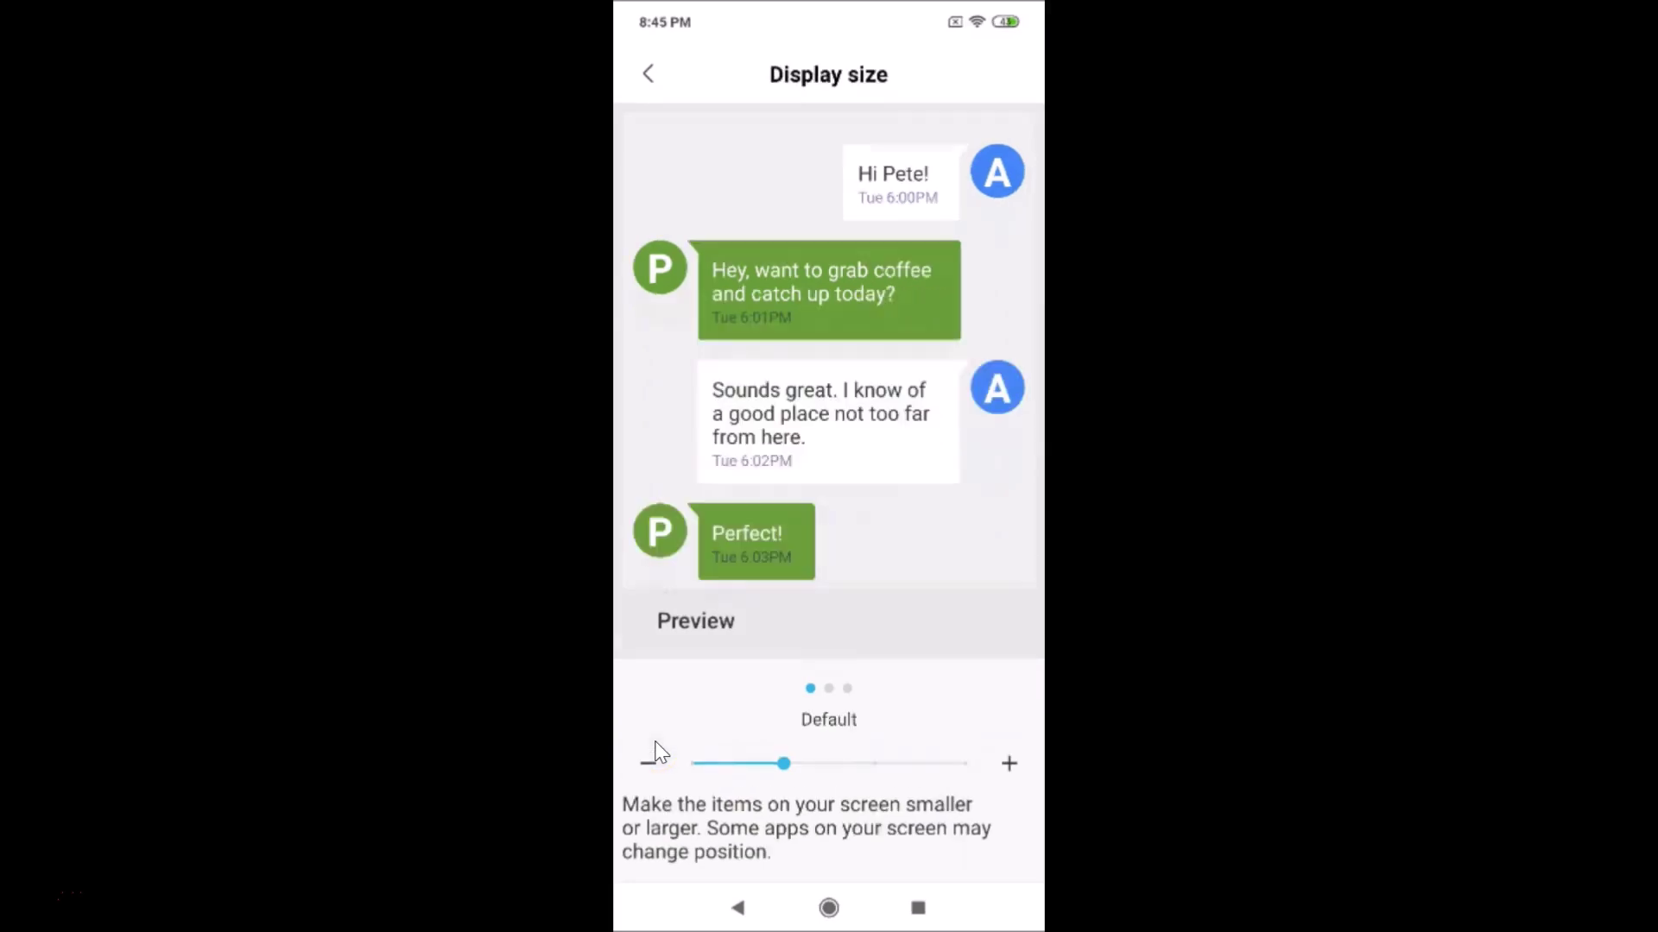
click(657, 752)
drag(780, 754, 894, 785)
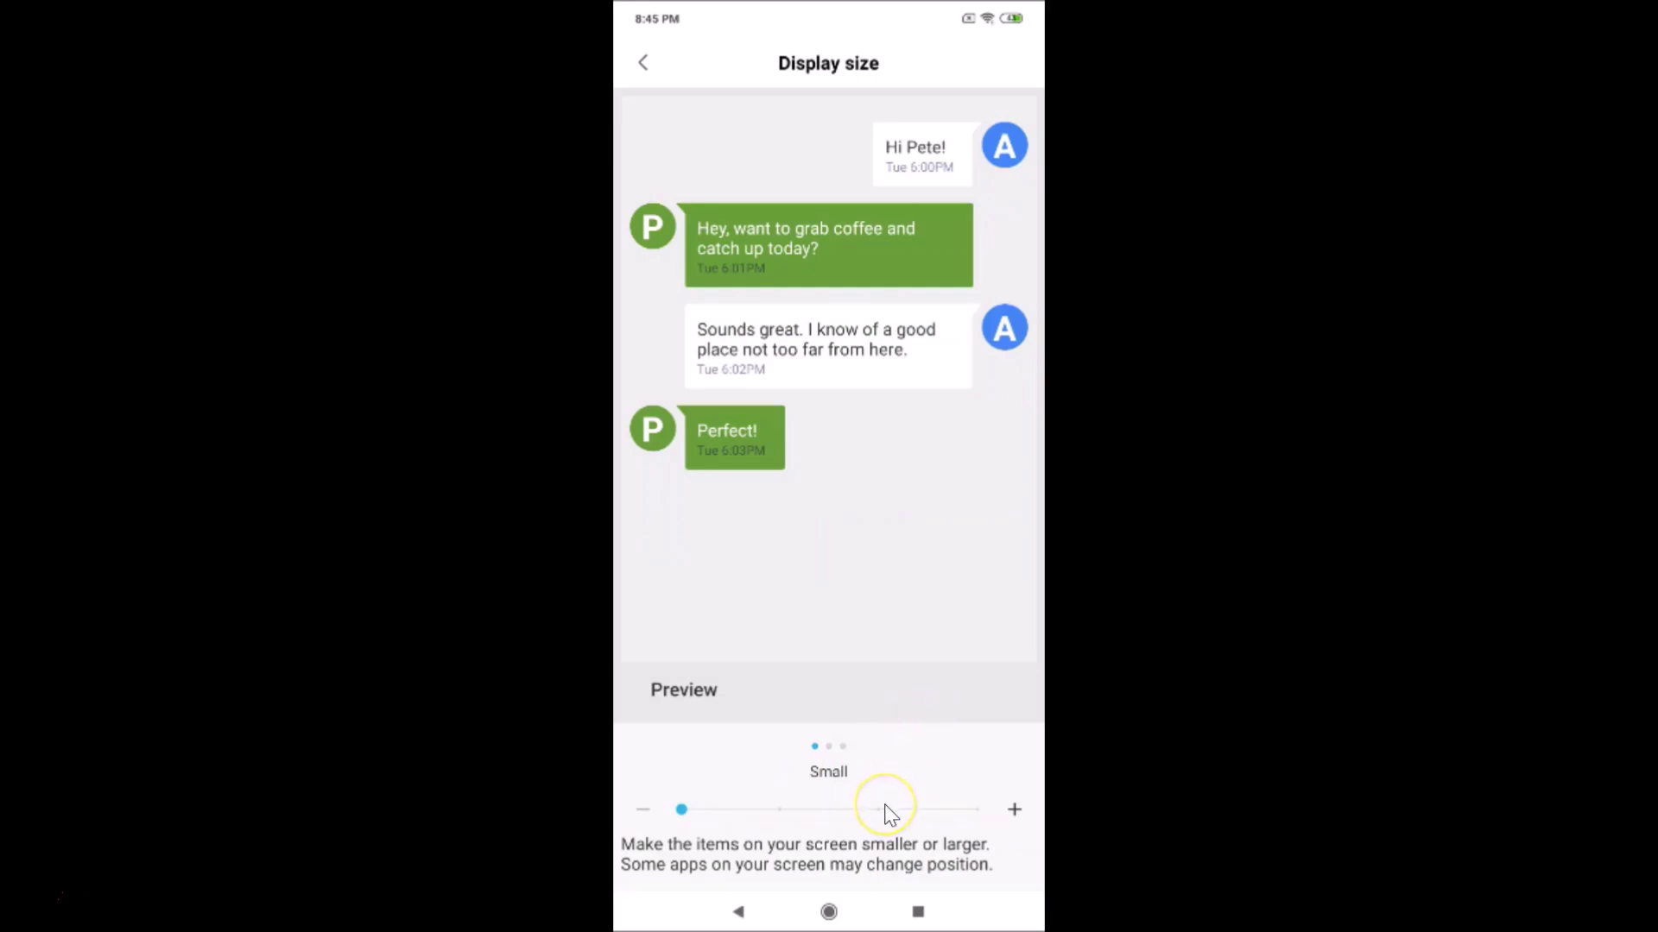
click(643, 63)
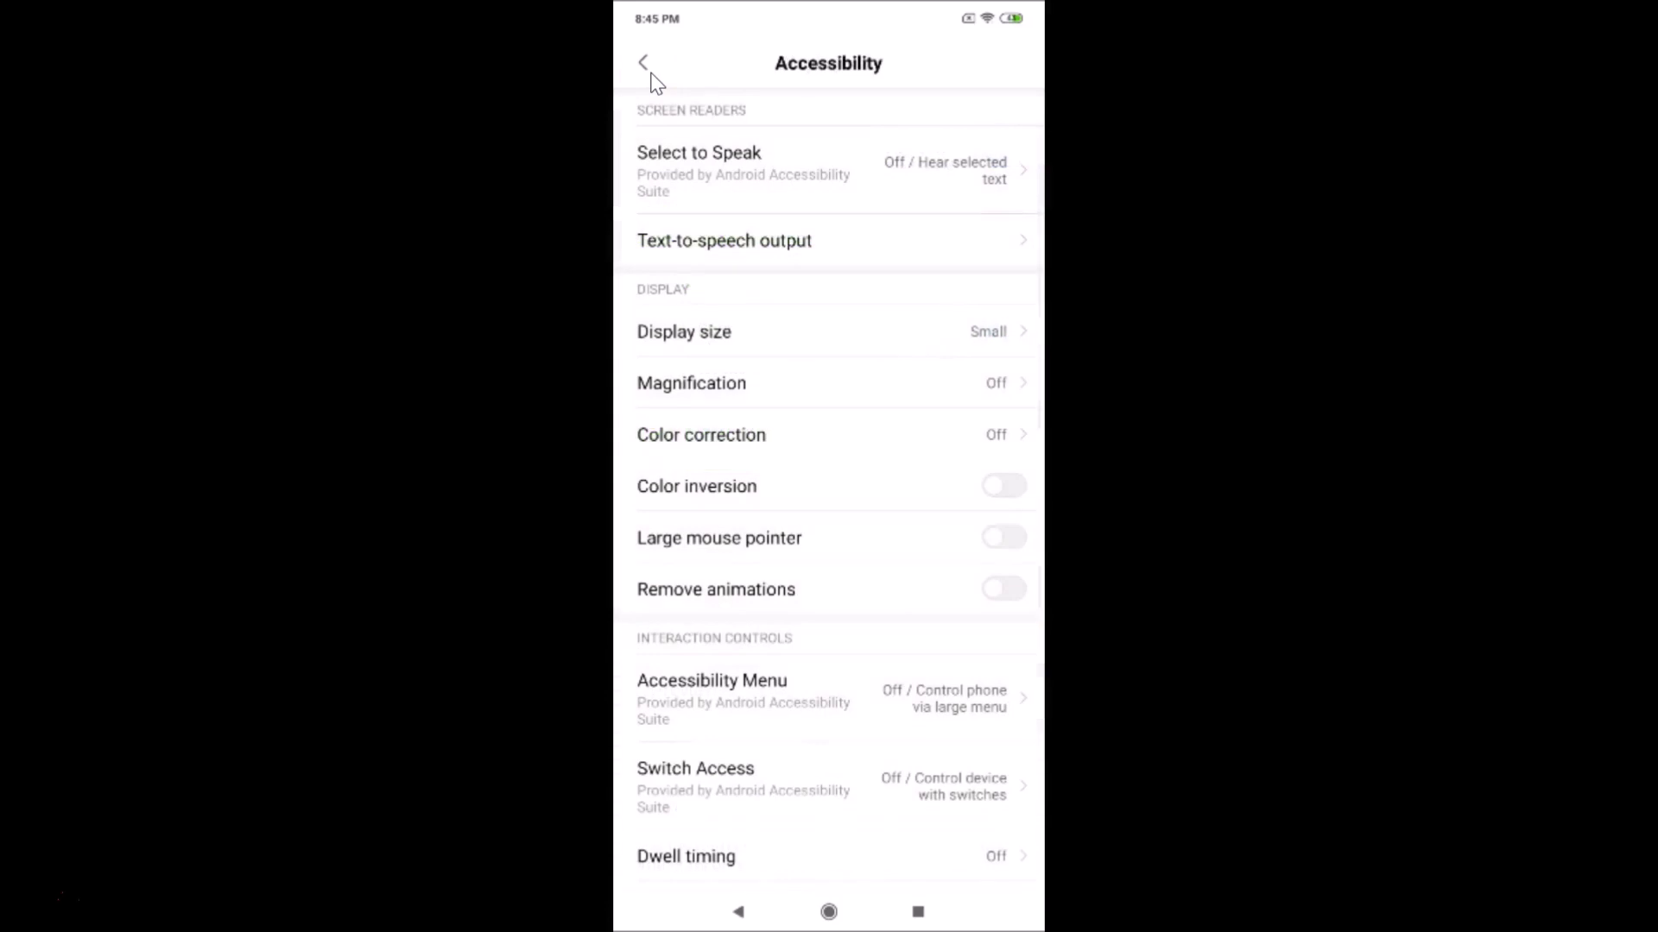
- Back out through Additional settings to the home screen, now showing smaller app icons
click(644, 63)
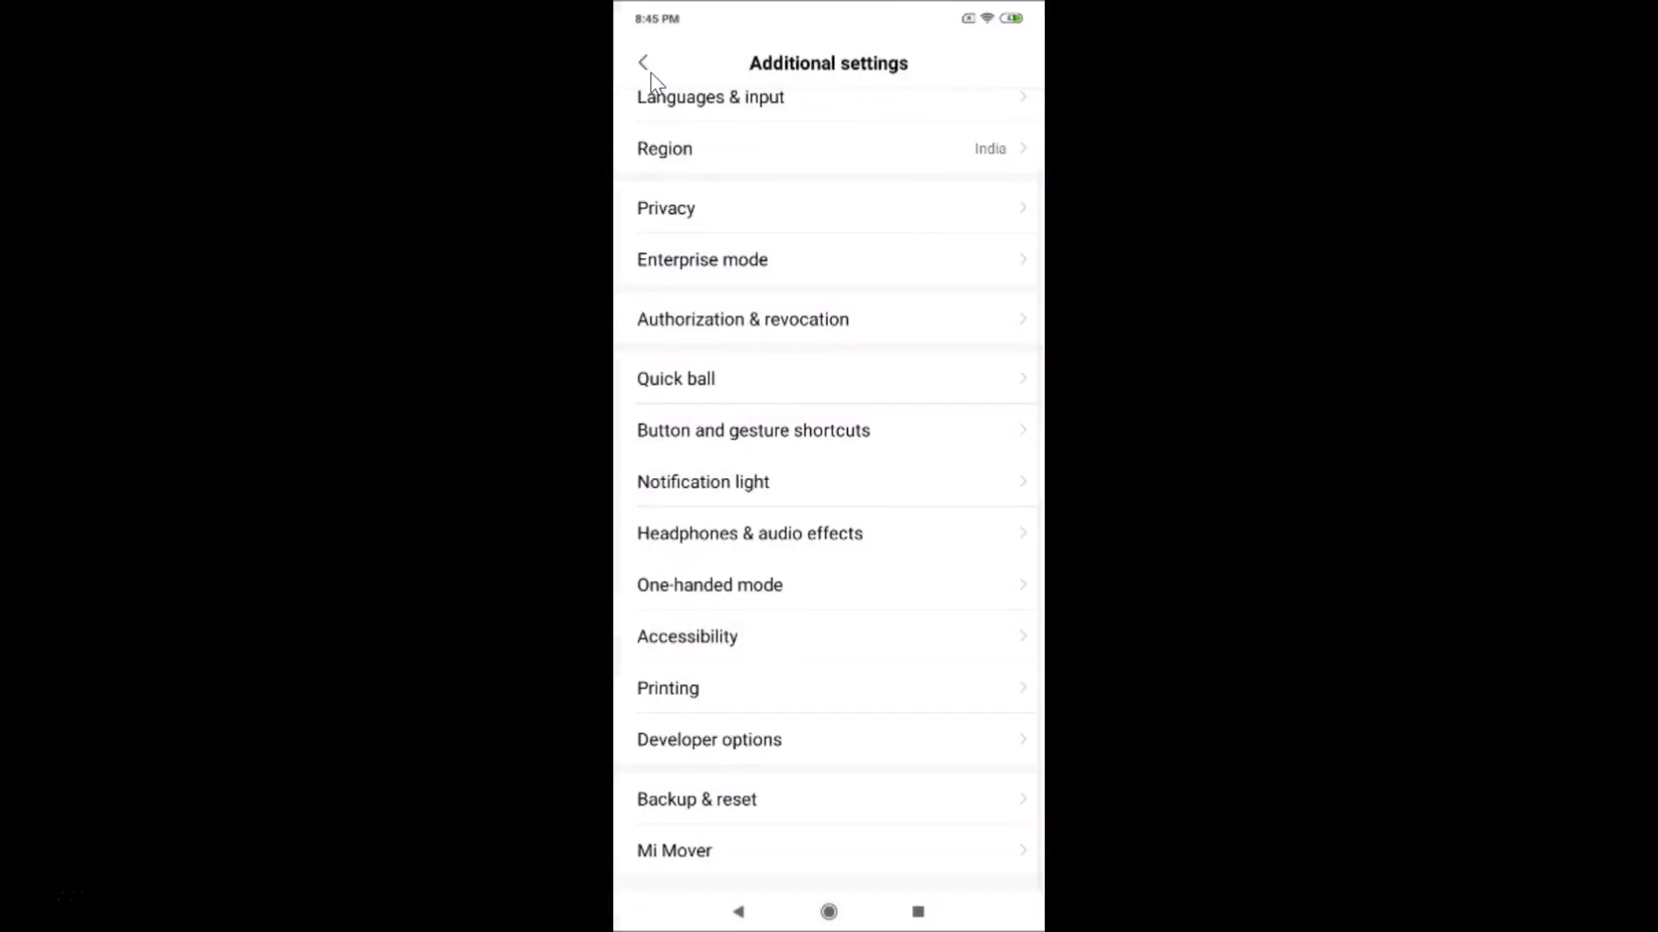
click(650, 72)
scroll(652, 74, up, 5)
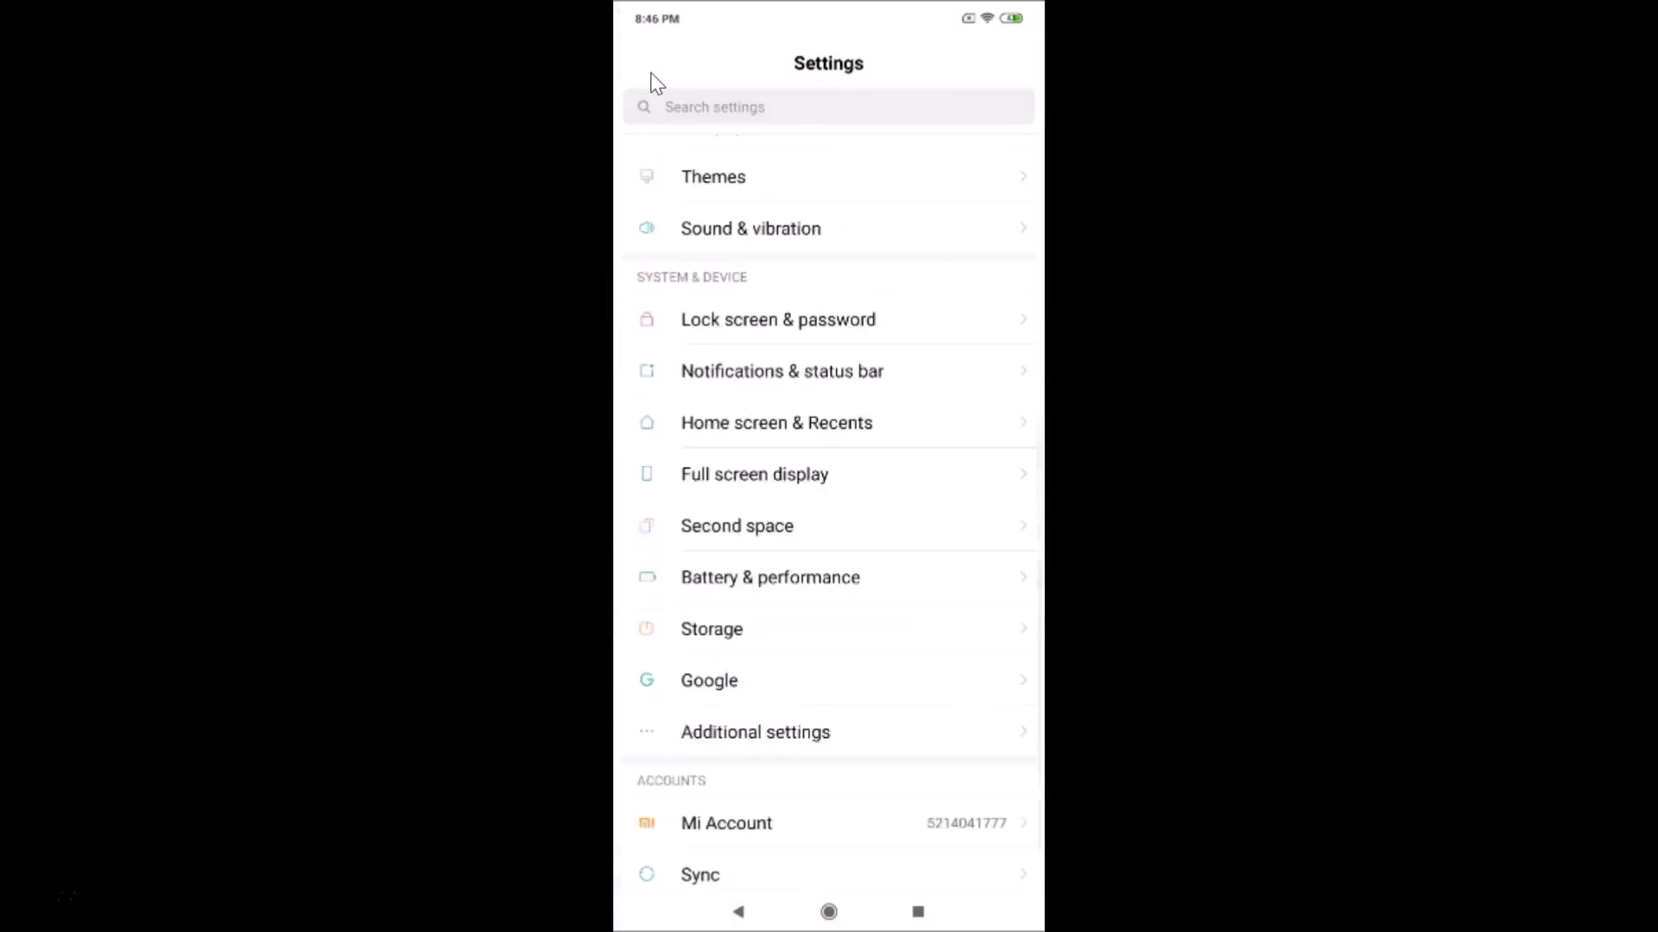
scroll(652, 82, up, 5)
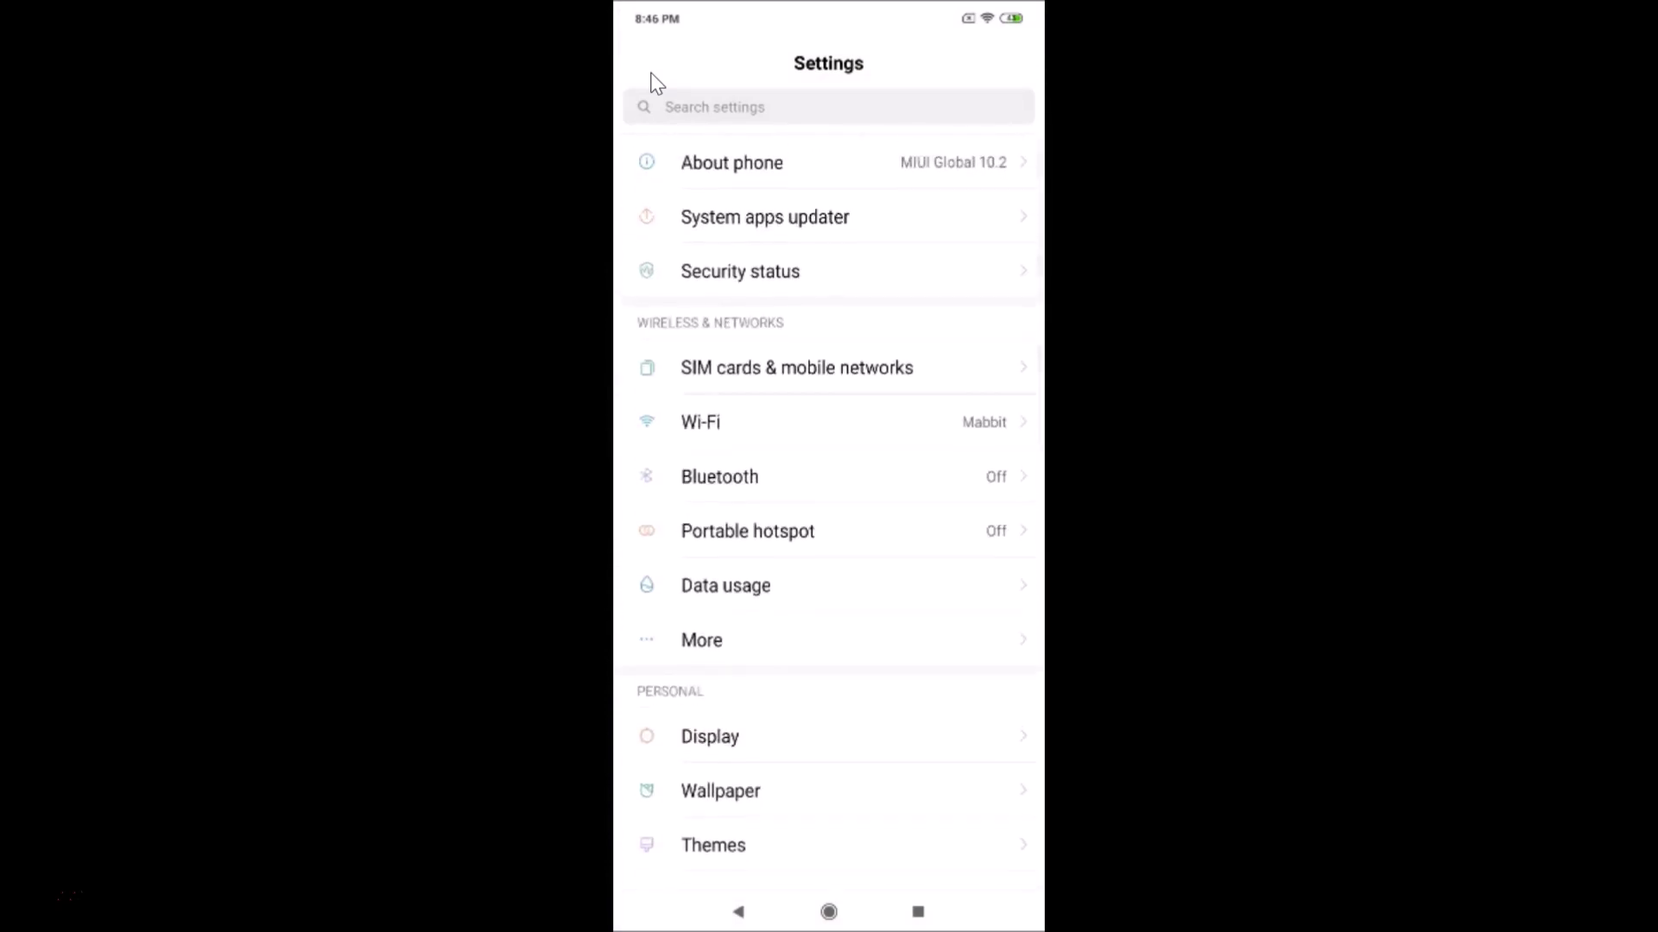
scroll(652, 83, down, 10)
scroll(652, 83, up, 3)
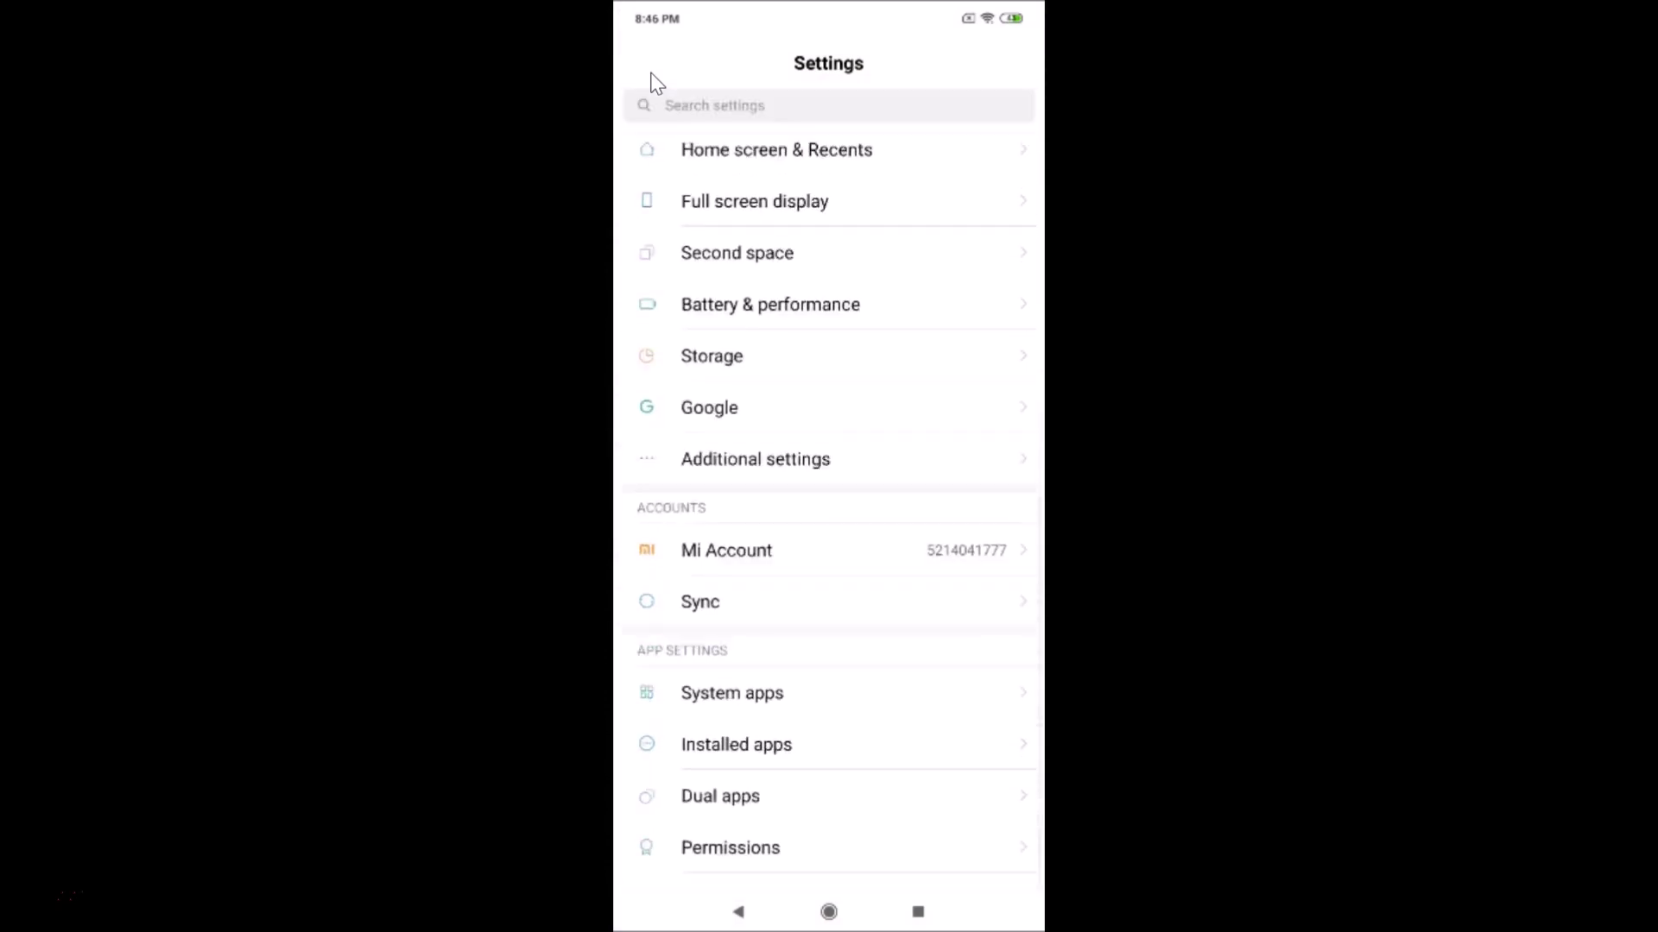
middle_click(656, 83)
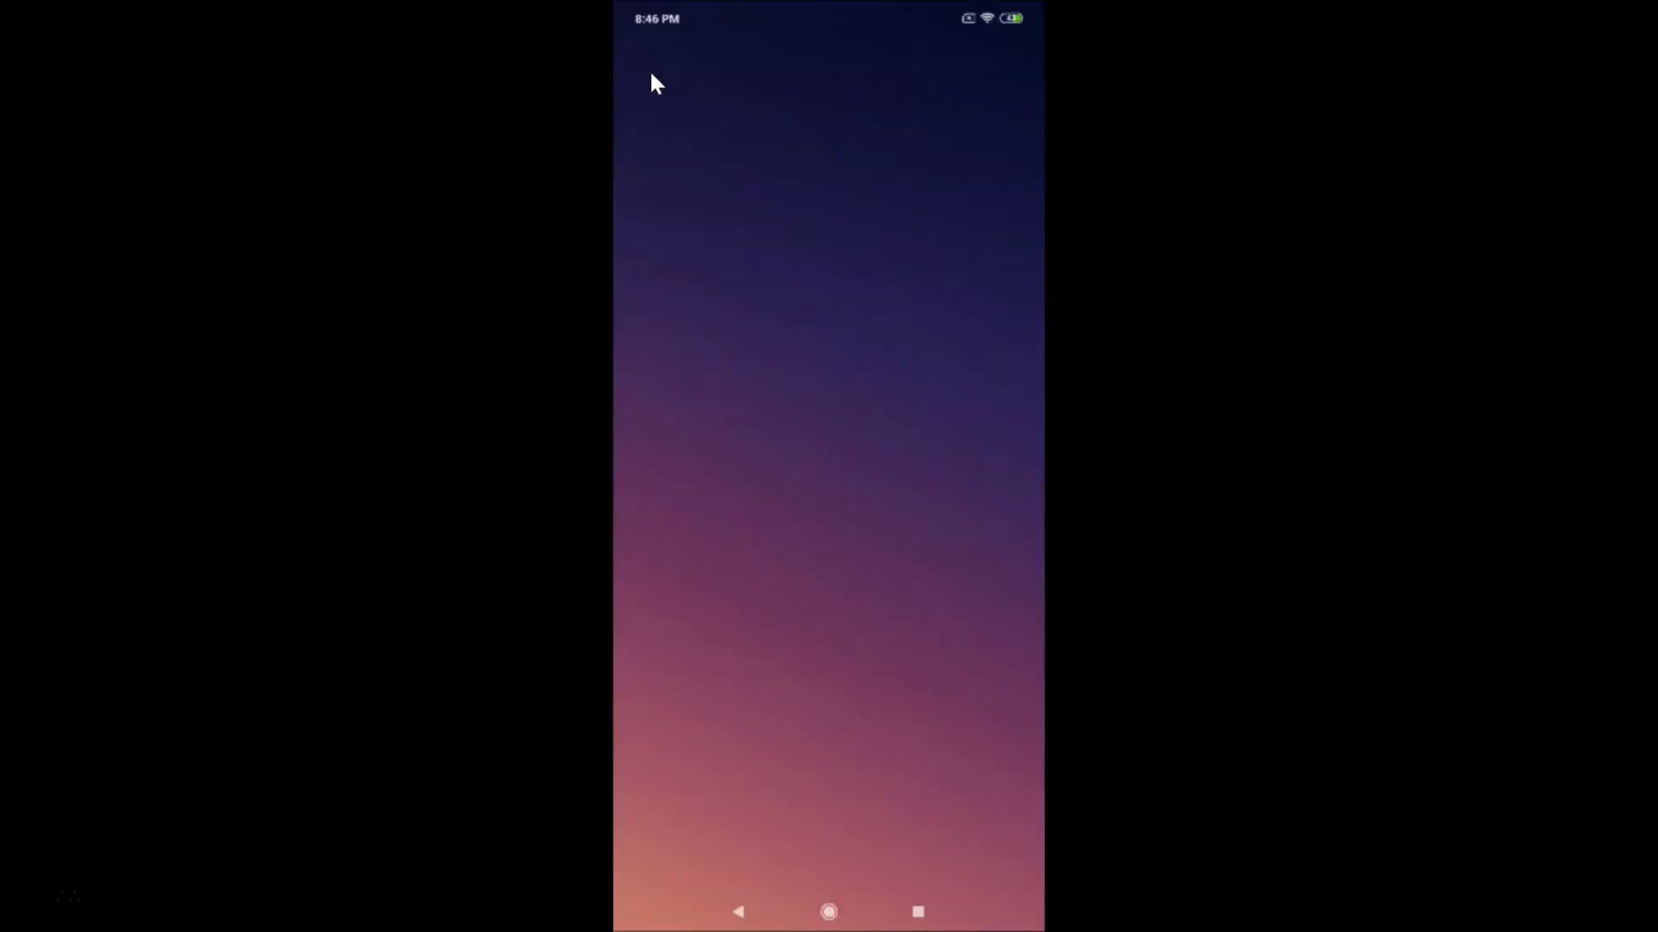
scroll(652, 83, down, 2)
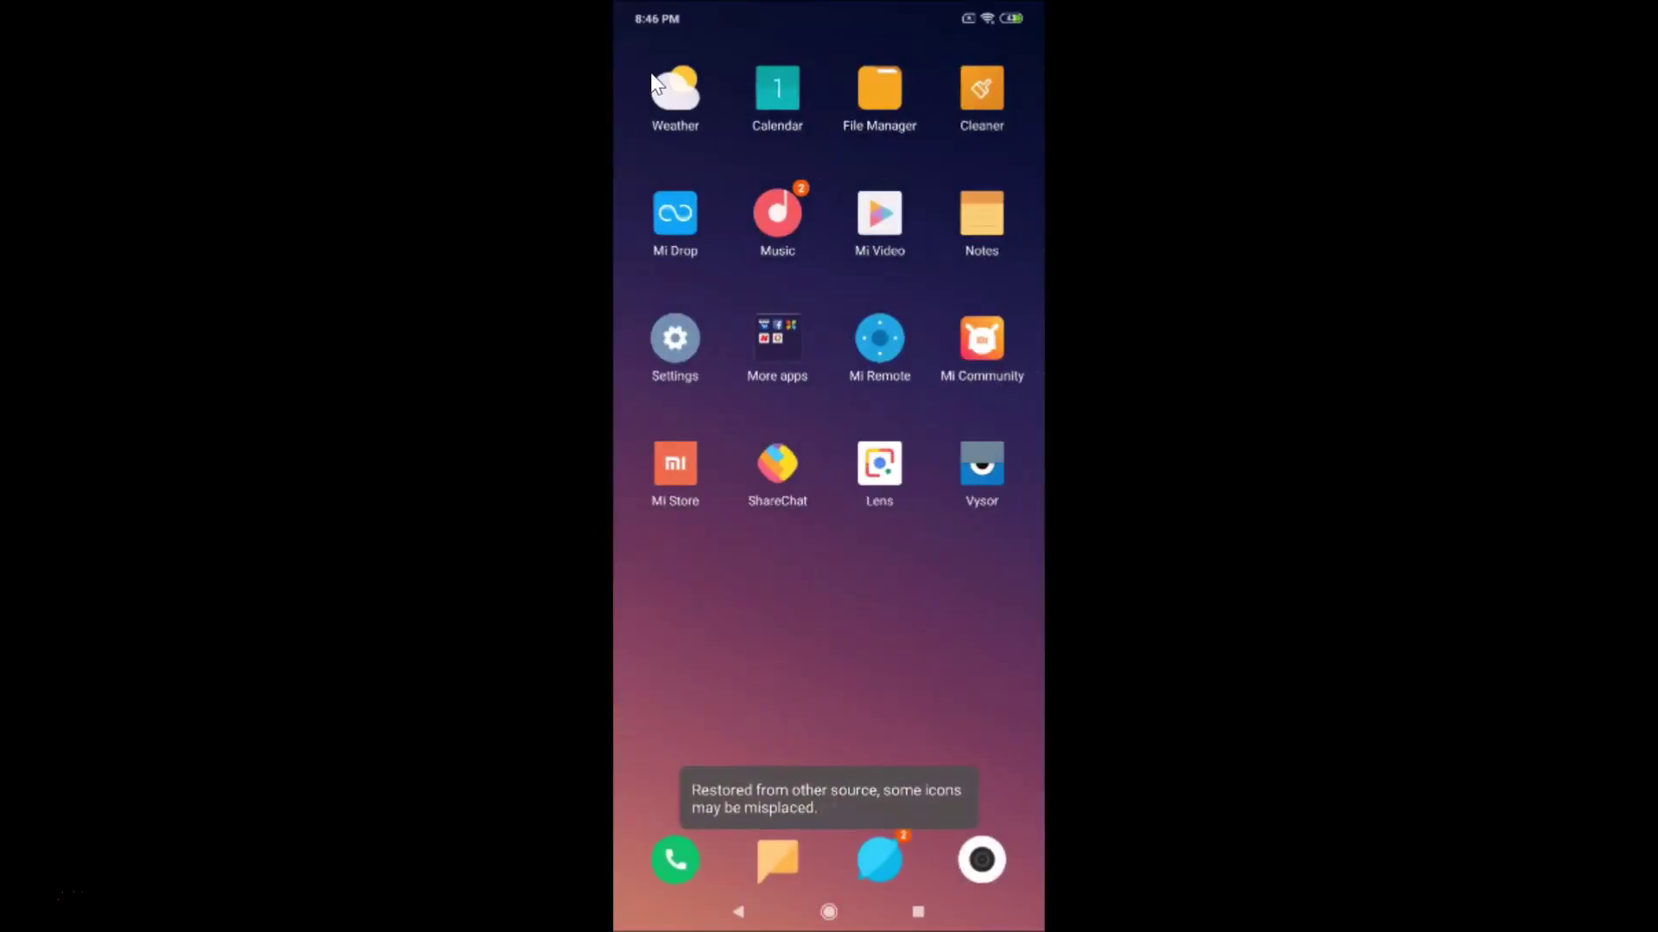
scroll(652, 83, up, 2)
scroll(652, 83, down, 2)
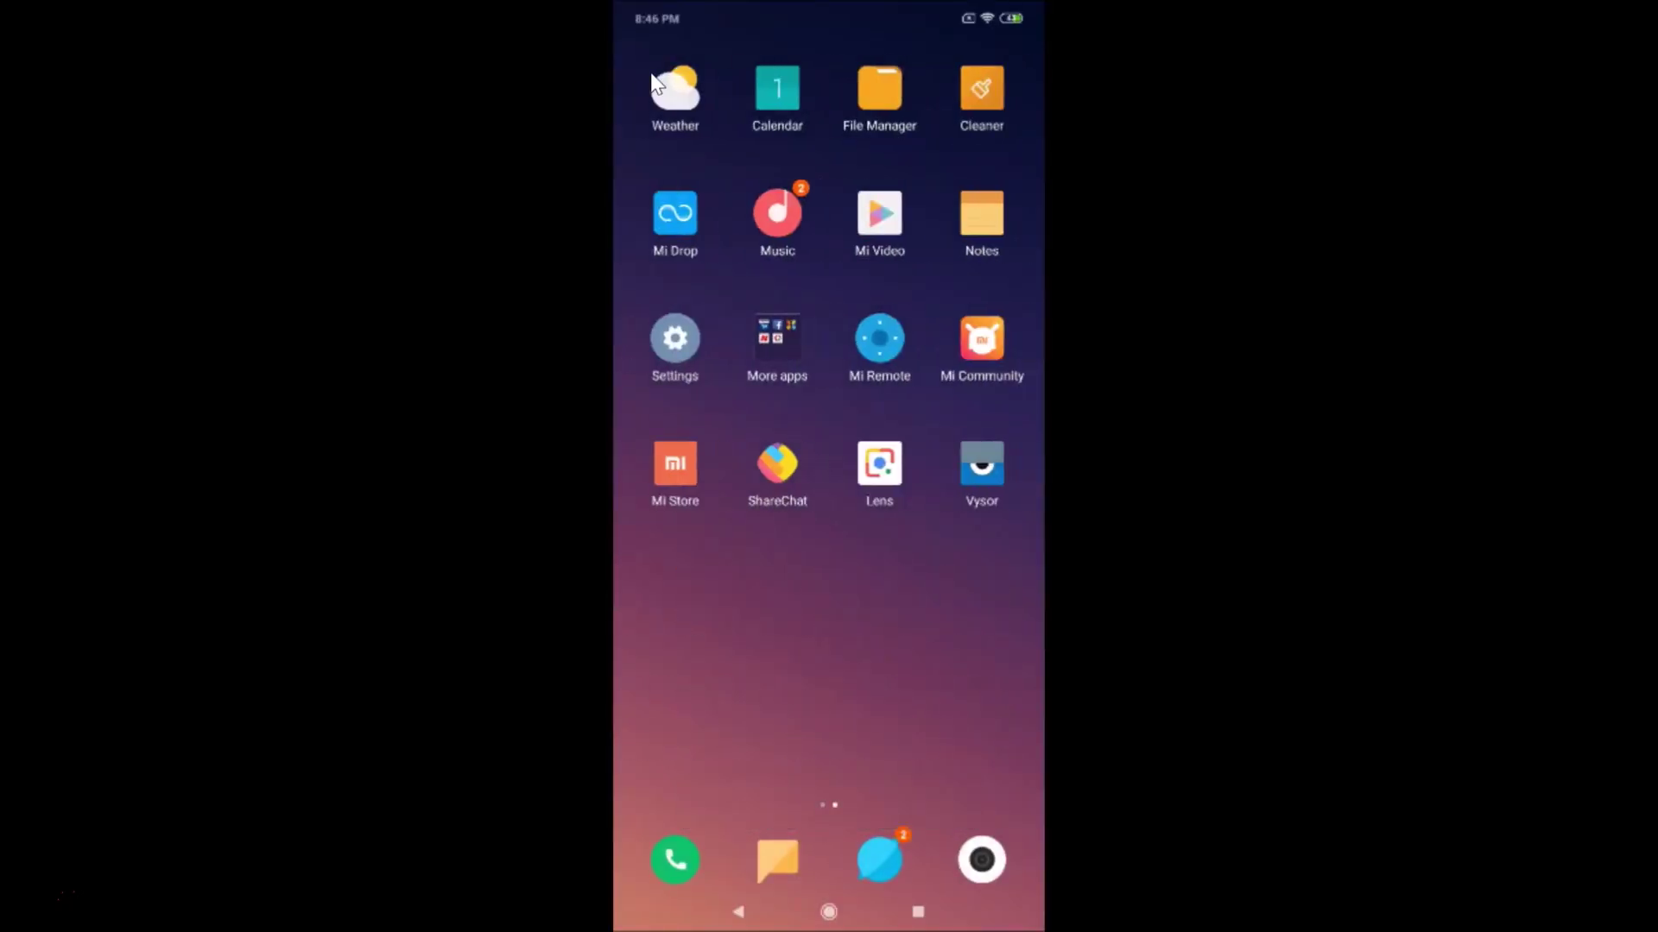
click(888, 497)
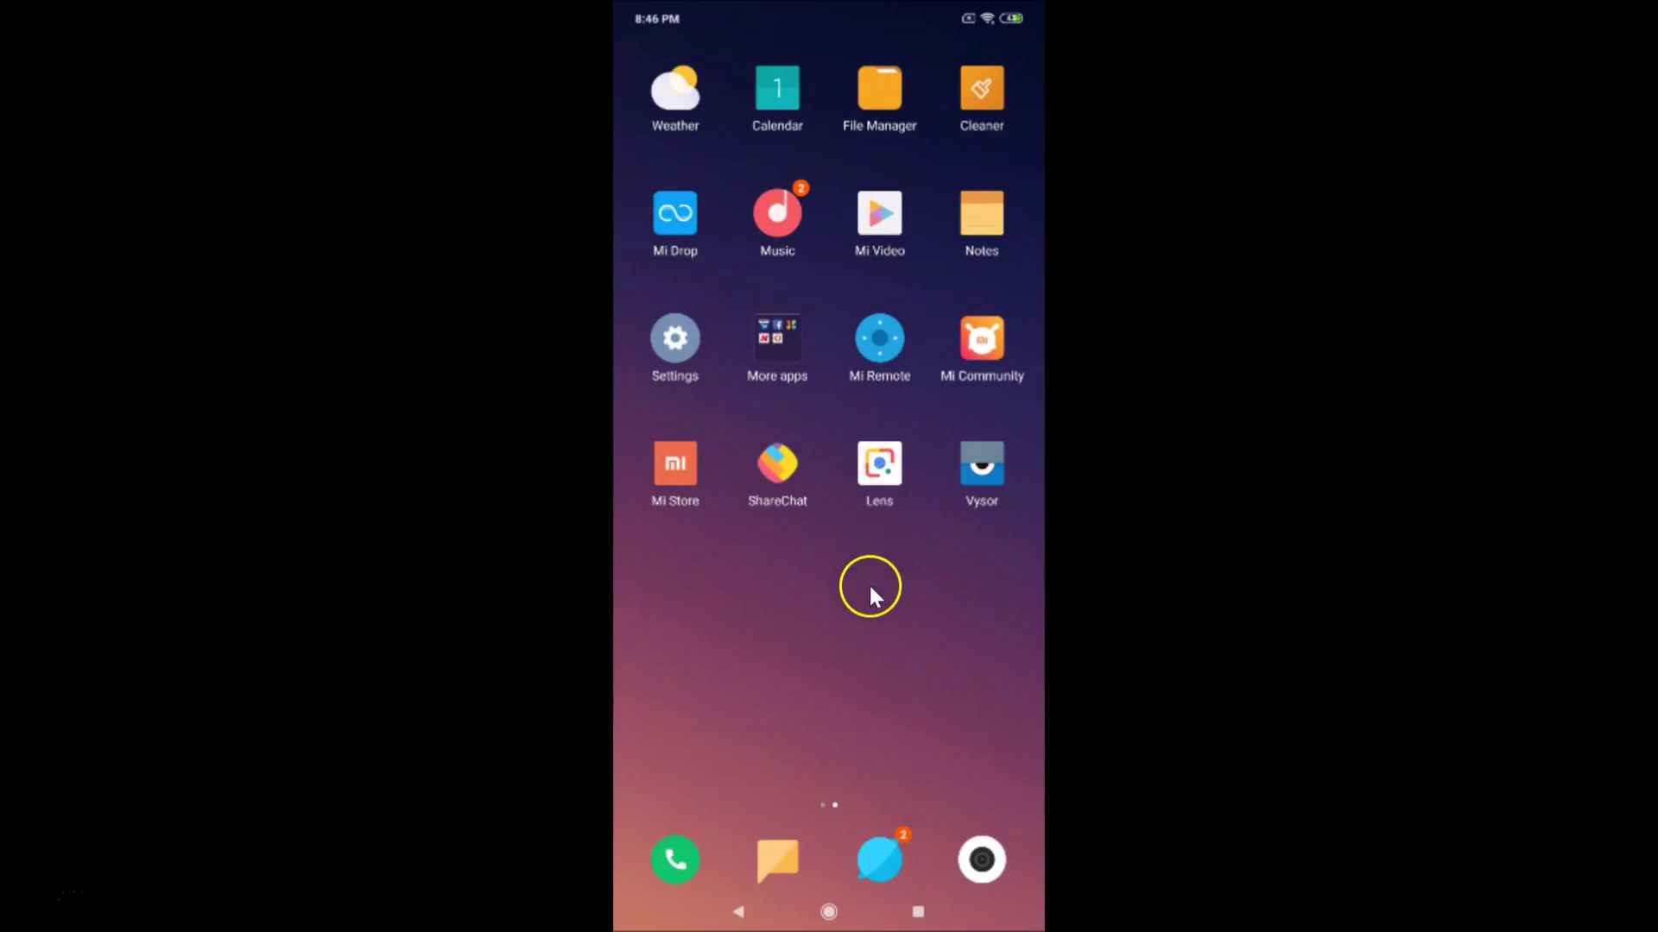